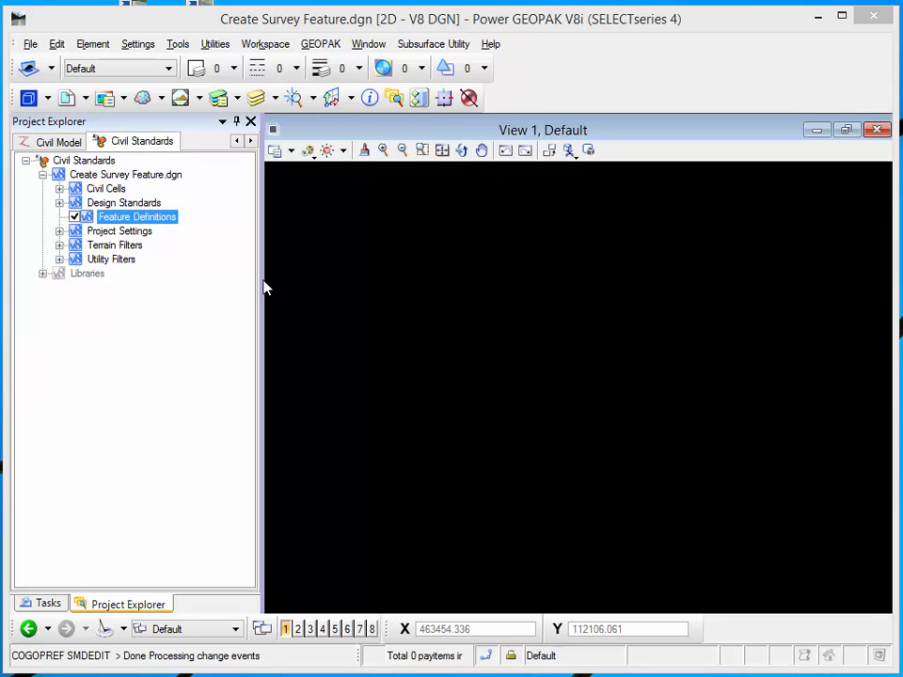
# Review the survey point data in the Create Survey Feature text file in Notepad.
pyautogui.hotkey('alt', 'Tab')
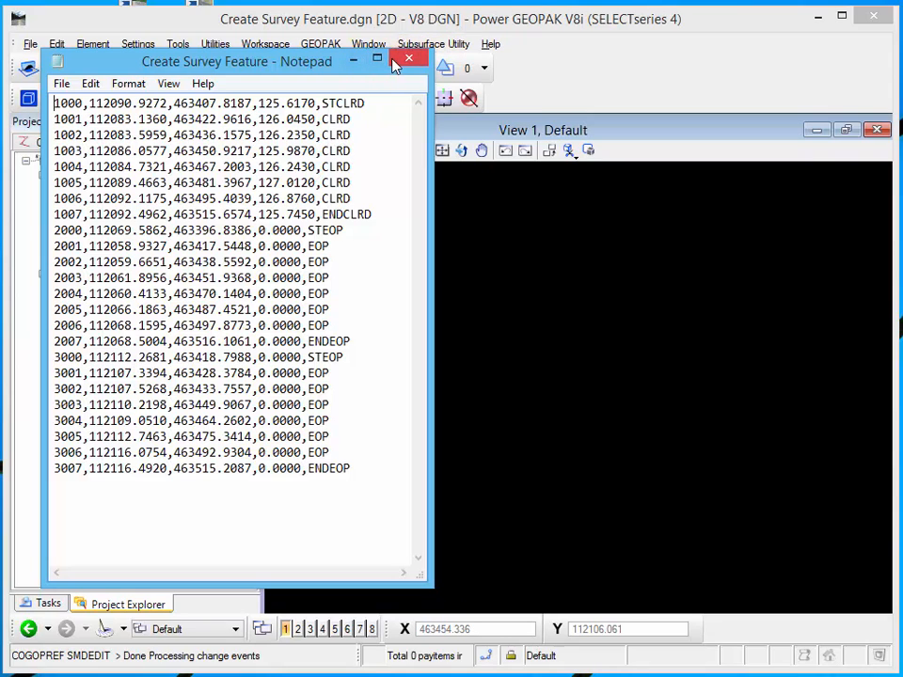
pyautogui.click(354, 62)
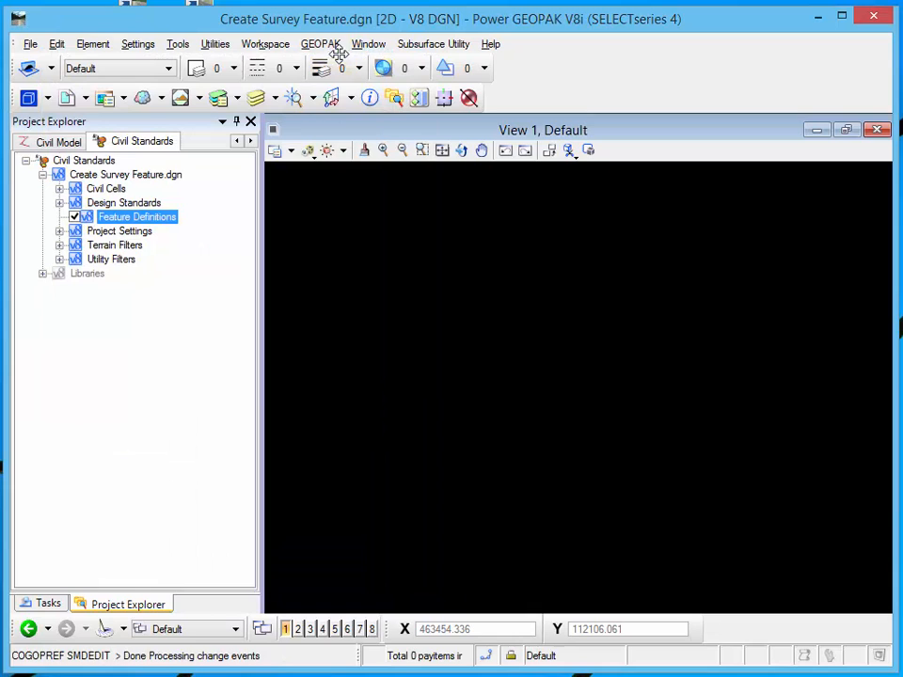
# Open the Create Survey Feature.smd feature database for editing from the Road user preferences' feature preferences.
pyautogui.click(327, 45)
pyautogui.moveTo(339, 64)
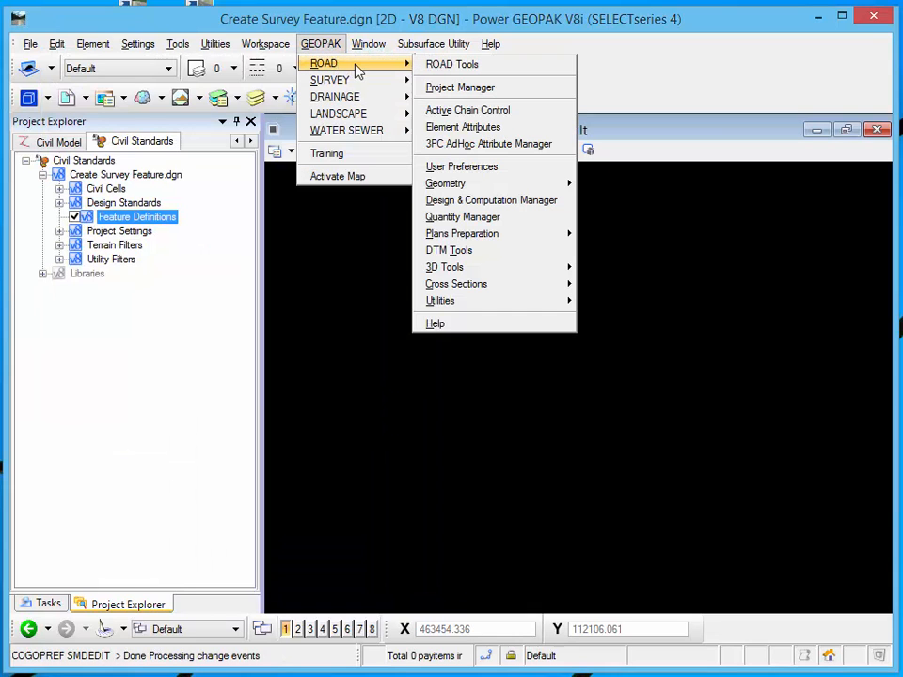
pyautogui.click(461, 166)
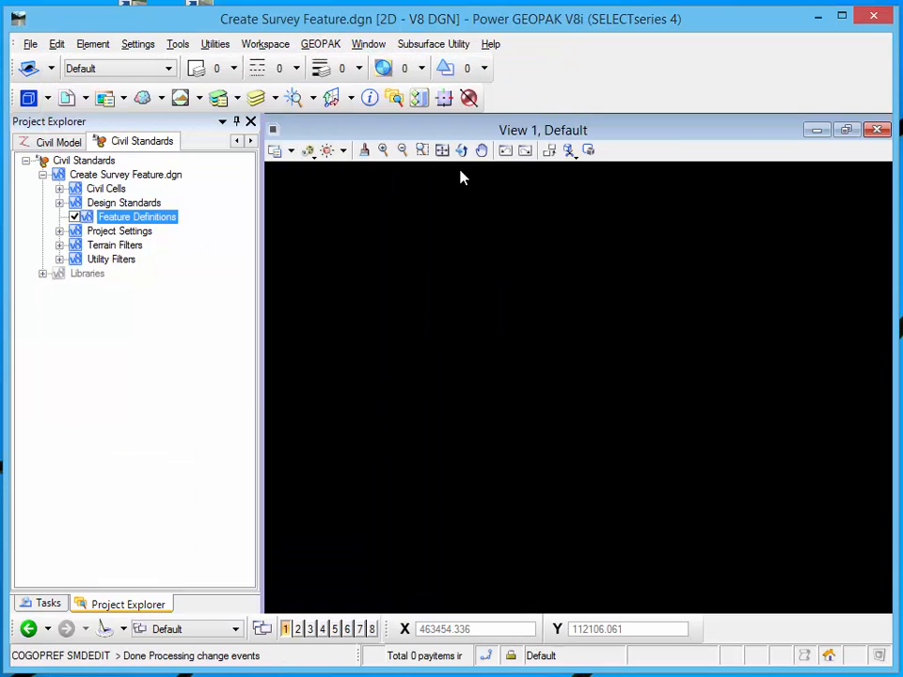
pyautogui.click(541, 312)
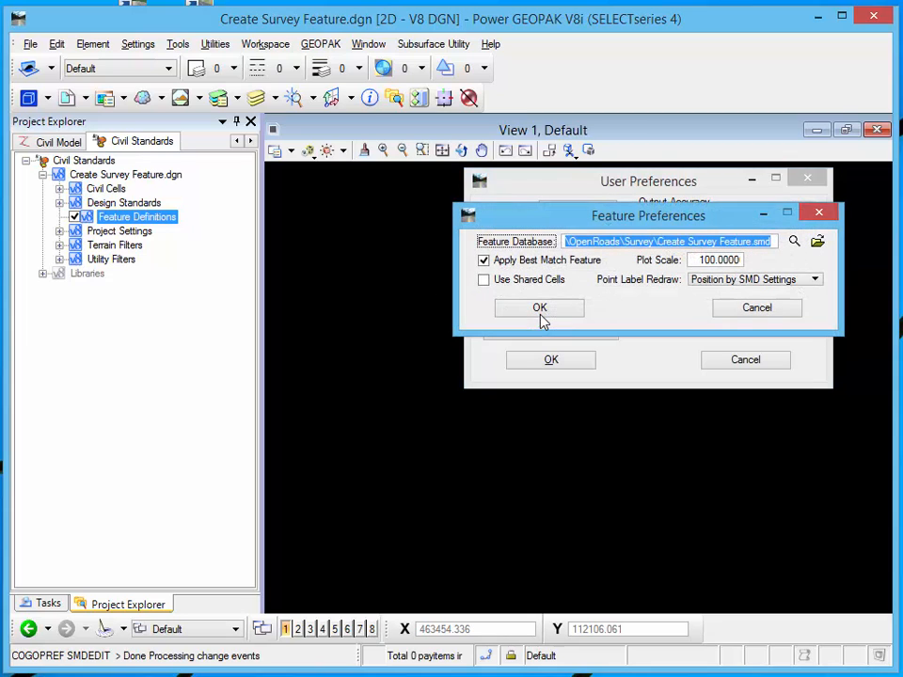
pyautogui.click(817, 243)
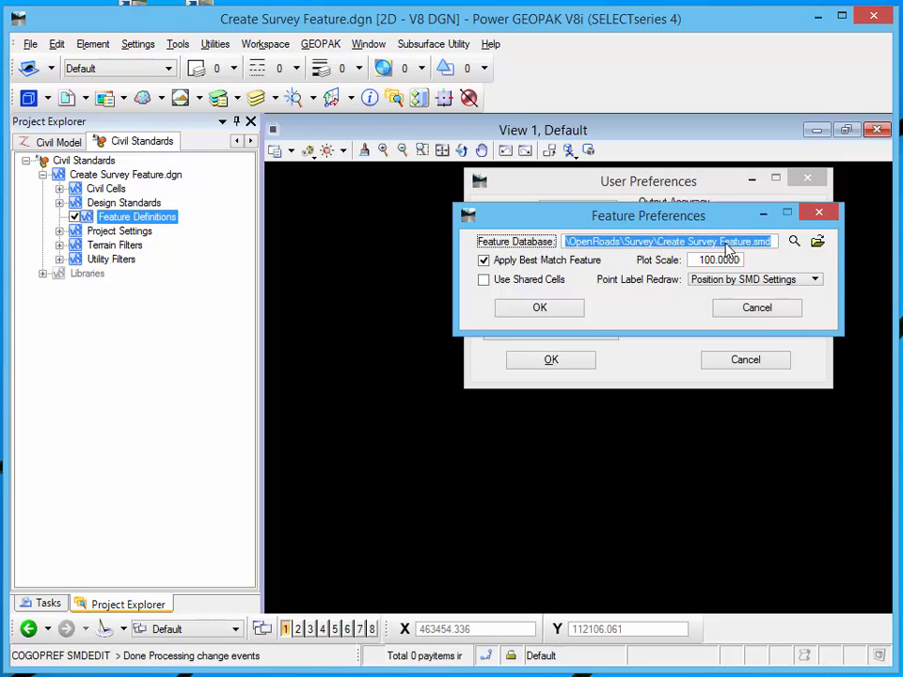
pyautogui.click(817, 242)
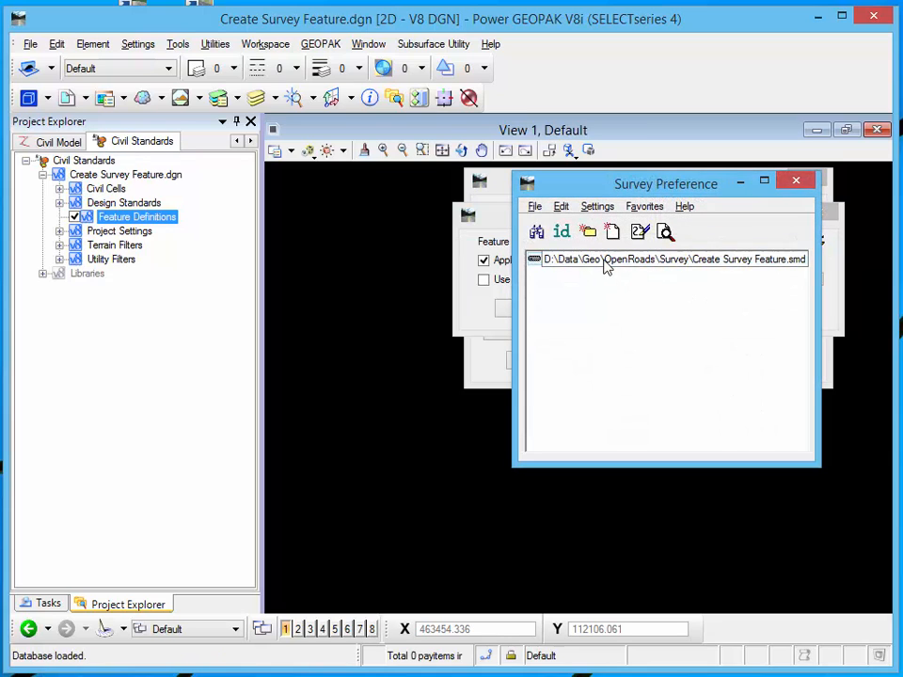
# Create a new item in the feature database with the feature name CLRD and the description Centerline of Road.
pyautogui.click(537, 208)
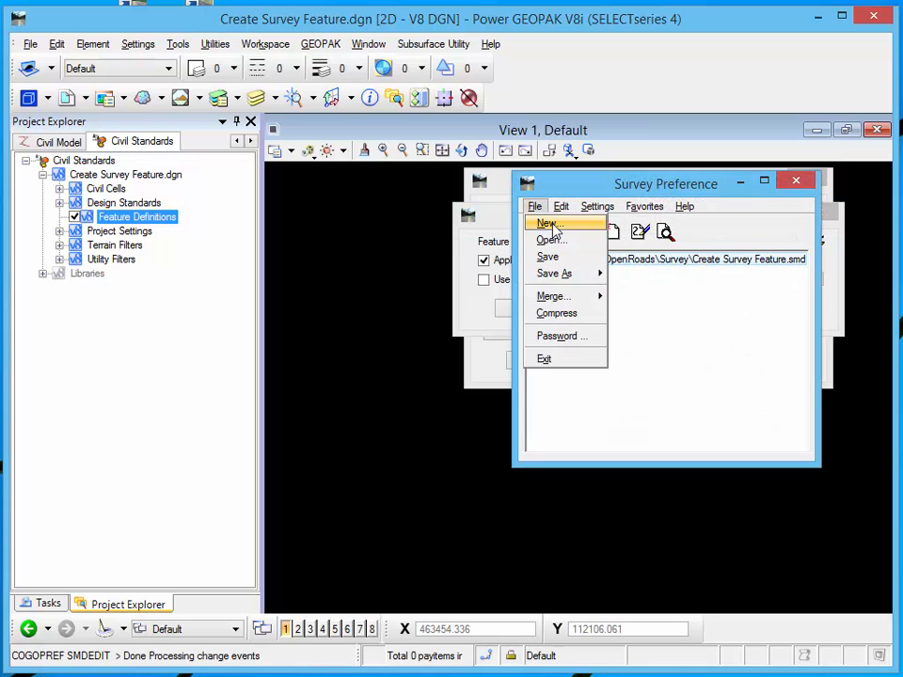
pyautogui.click(557, 200)
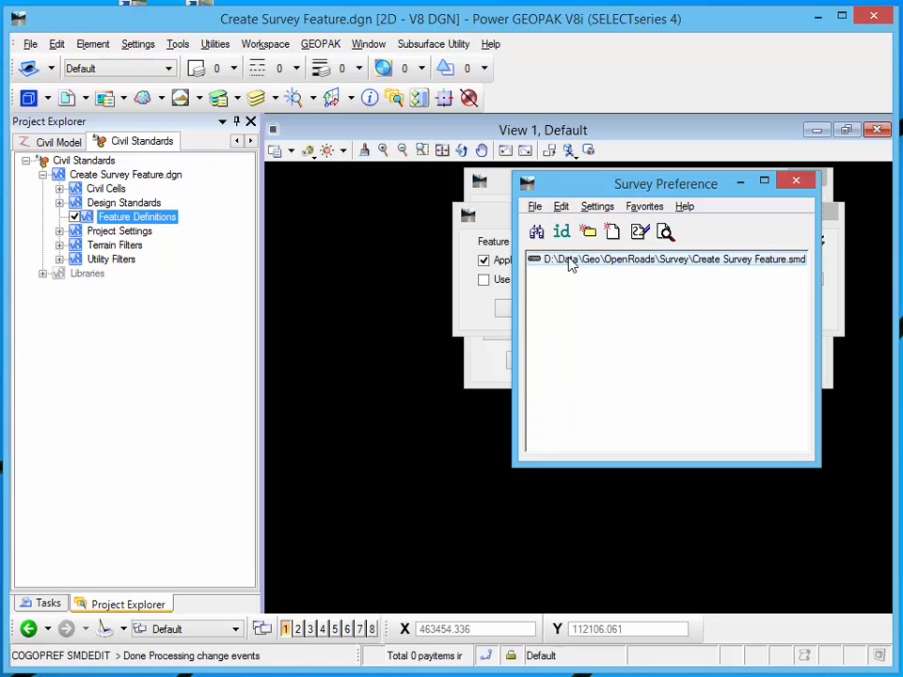
pyautogui.click(564, 209)
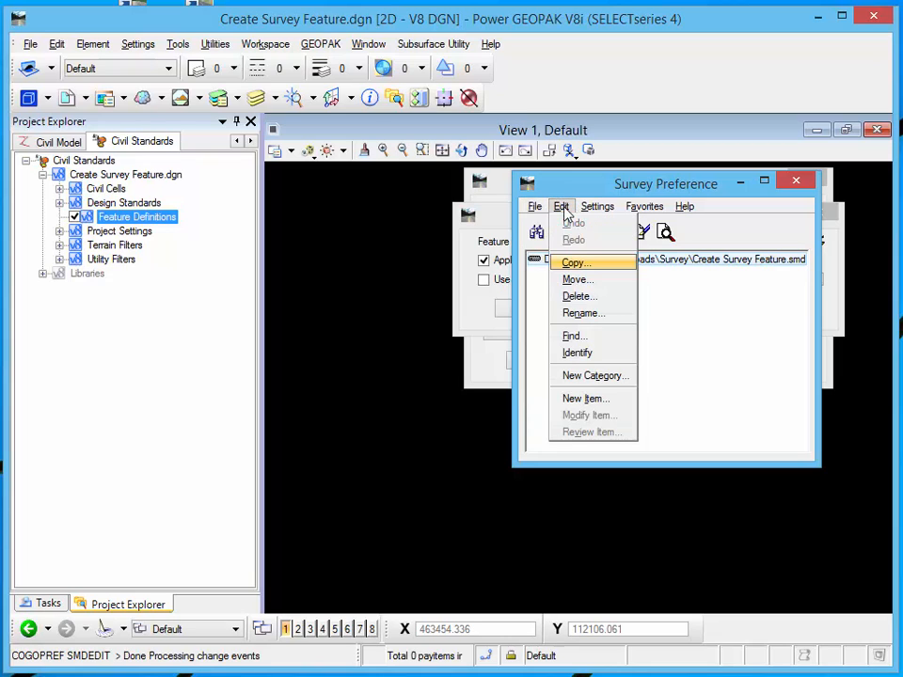
pyautogui.click(595, 401)
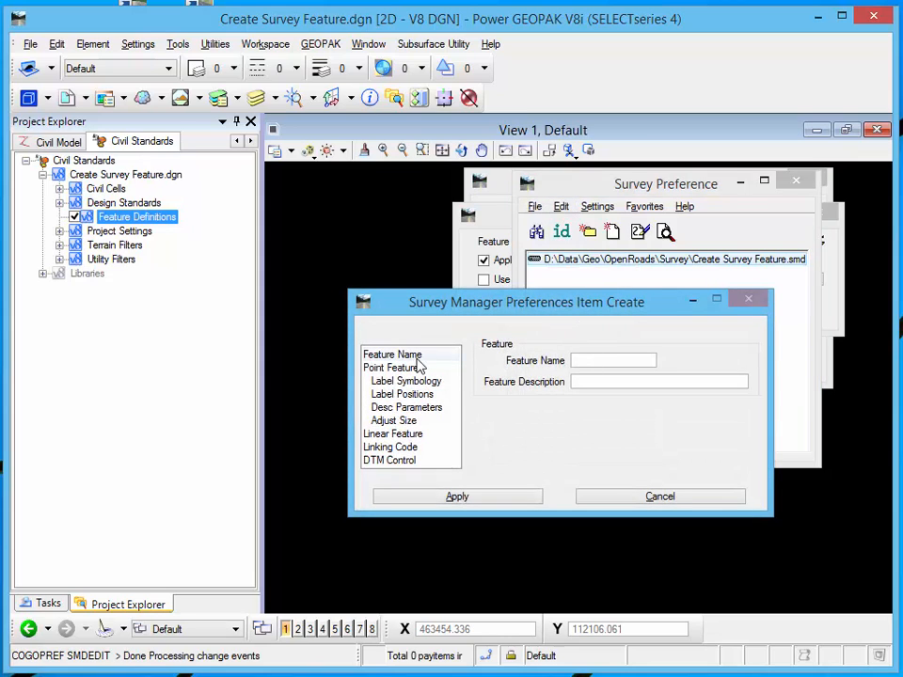
pyautogui.click(581, 363)
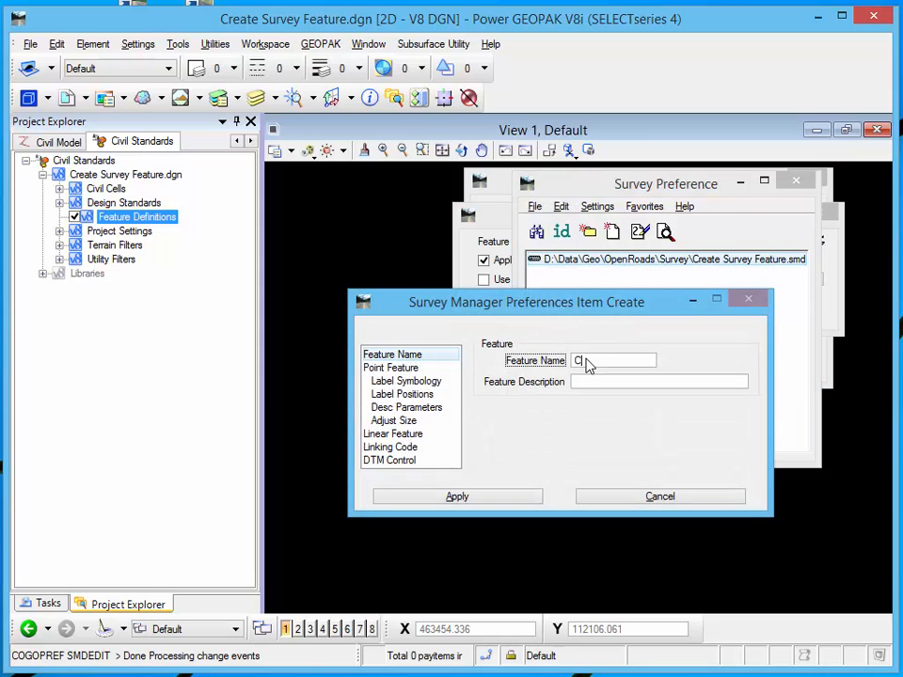
pyautogui.click(598, 386)
pyautogui.write('Centerline of Road')
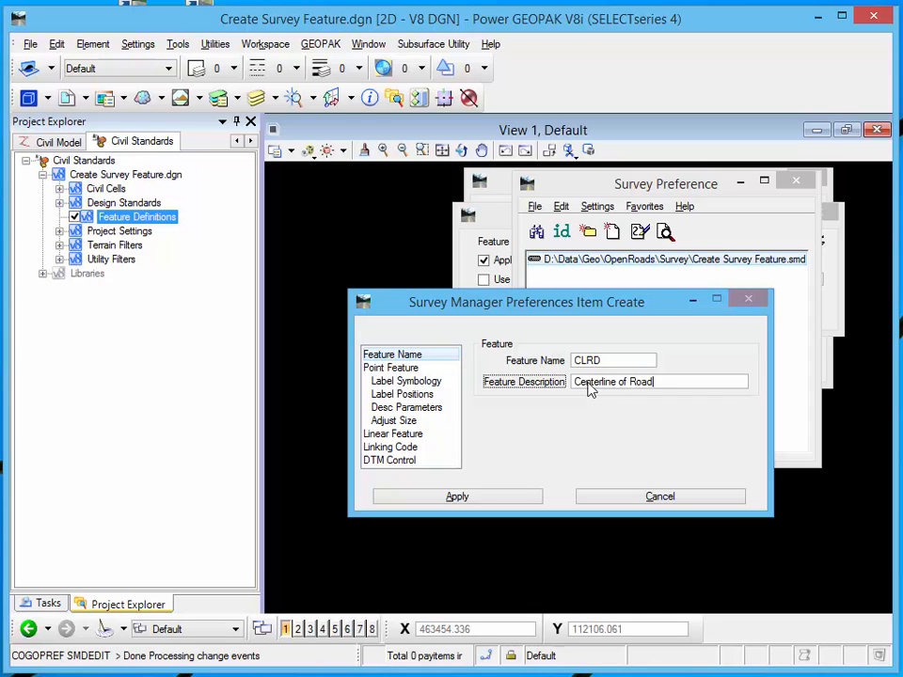
# Set the level of the CLRD point locator symbology to Survey-Point.
pyautogui.click(381, 369)
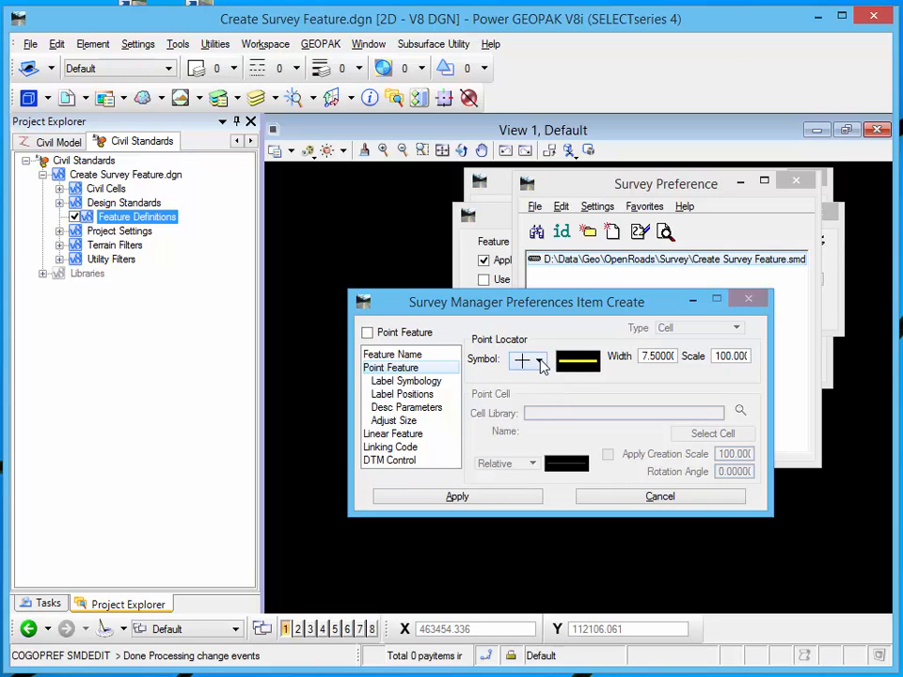
pyautogui.click(540, 365)
pyautogui.click(537, 364)
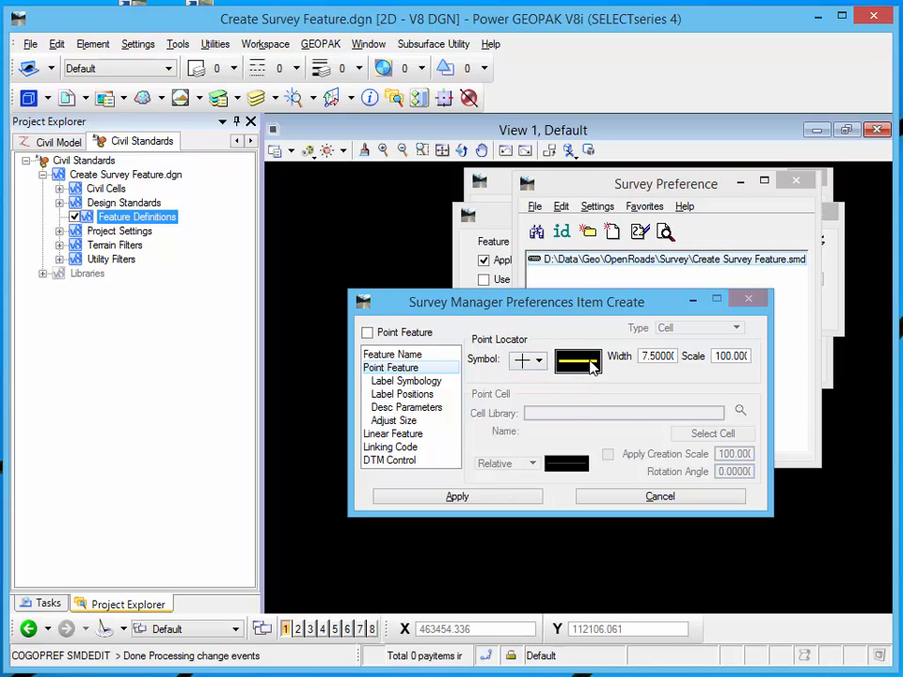
pyautogui.click(577, 362)
pyautogui.click(768, 362)
pyautogui.moveTo(899, 392); pyautogui.dragTo(899, 485)
pyautogui.scroll(-1, 691, 460)
pyautogui.scroll(1, 691, 460)
pyautogui.scroll(-5, 692, 458)
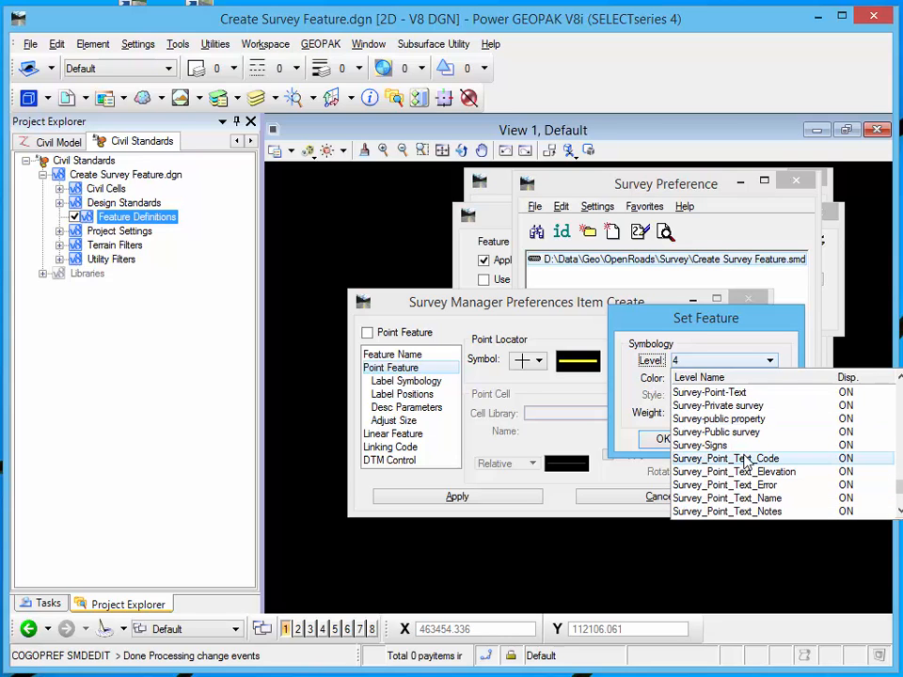
pyautogui.scroll(1, 738, 424)
pyautogui.click(738, 419)
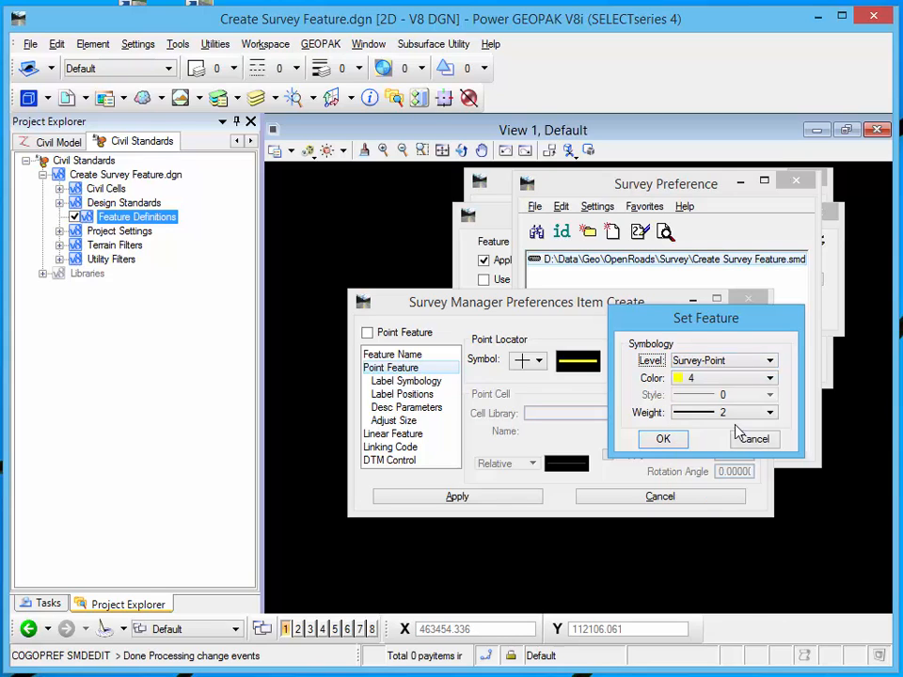
# Set the point locator's color and weight to ByLevel and accept the symbology.
pyautogui.click(733, 379)
pyautogui.click(730, 398)
pyautogui.click(722, 412)
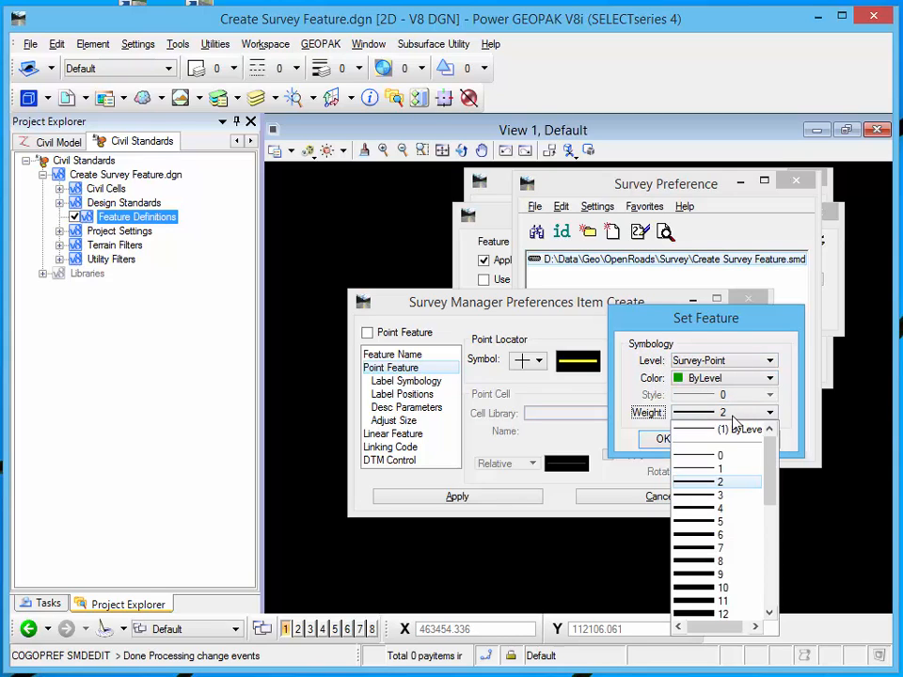
pyautogui.click(719, 429)
pyautogui.click(663, 438)
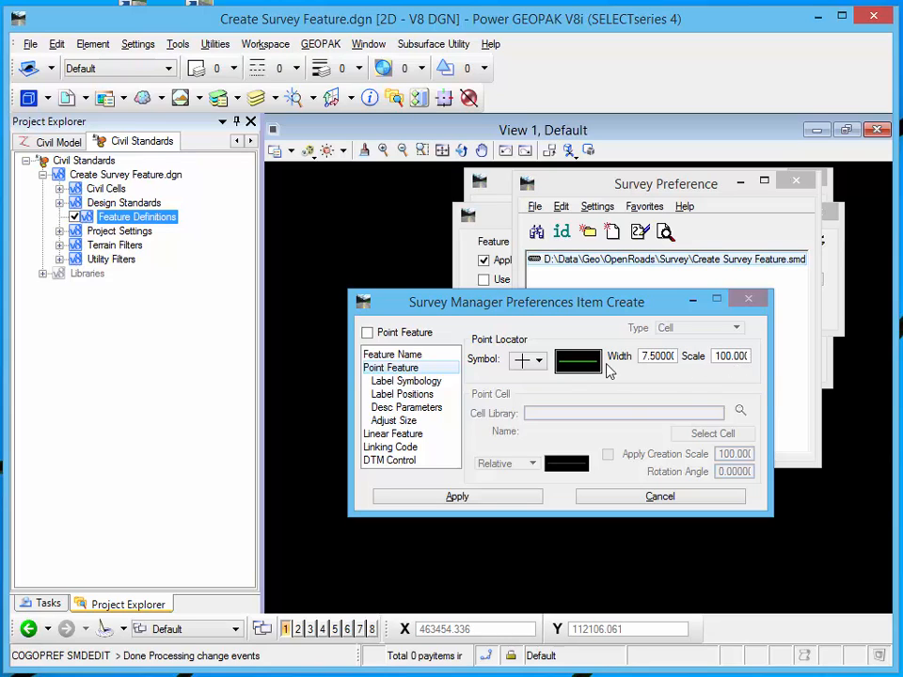
# Enable the Comment label in the CLRD feature's label symbology.
pyautogui.click(405, 385)
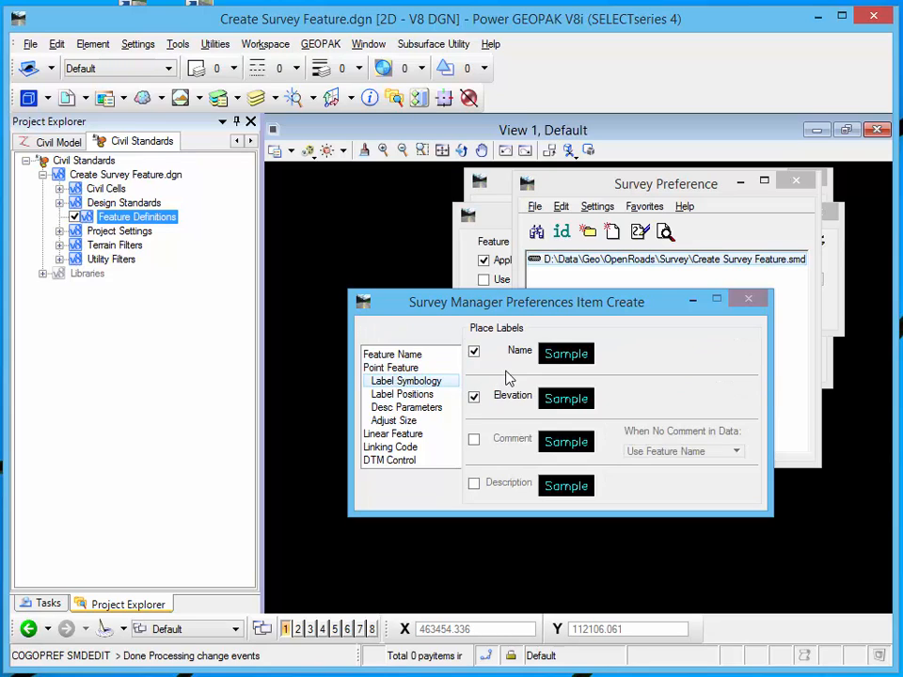
pyautogui.moveTo(505, 404)
pyautogui.click(474, 438)
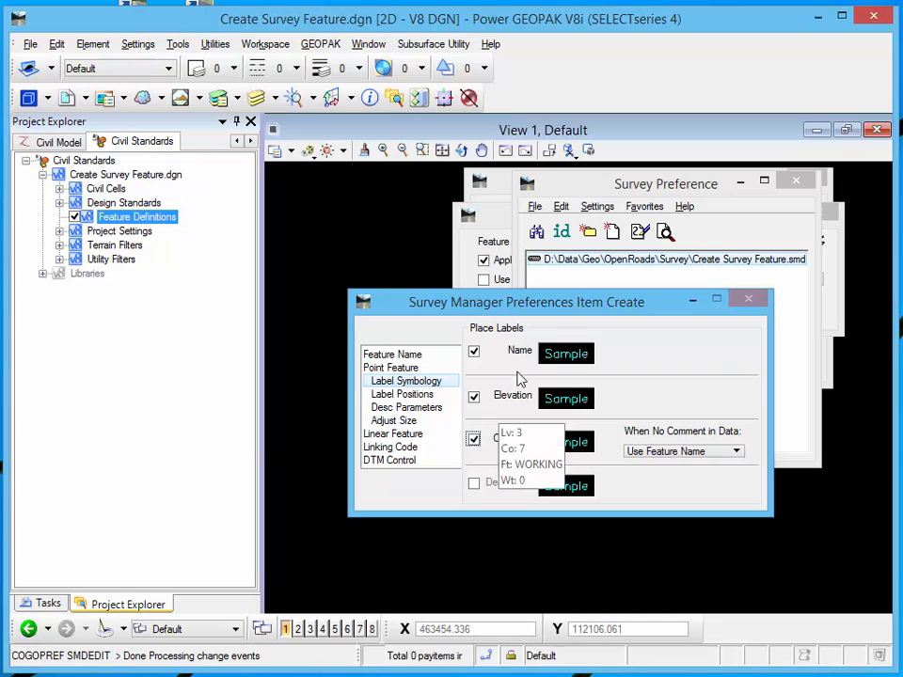
pyautogui.moveTo(508, 443)
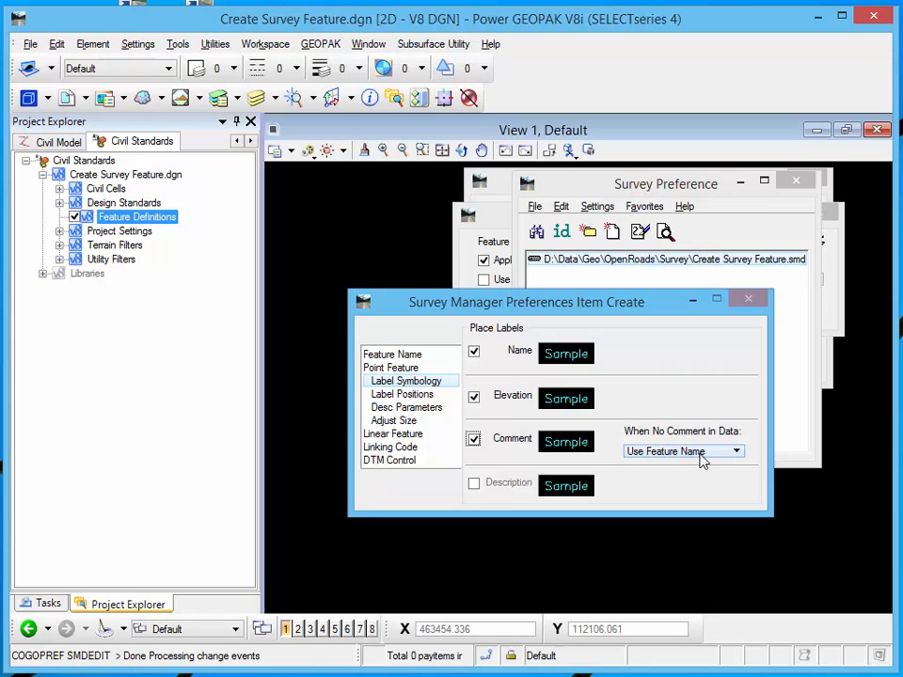
pyautogui.moveTo(574, 361)
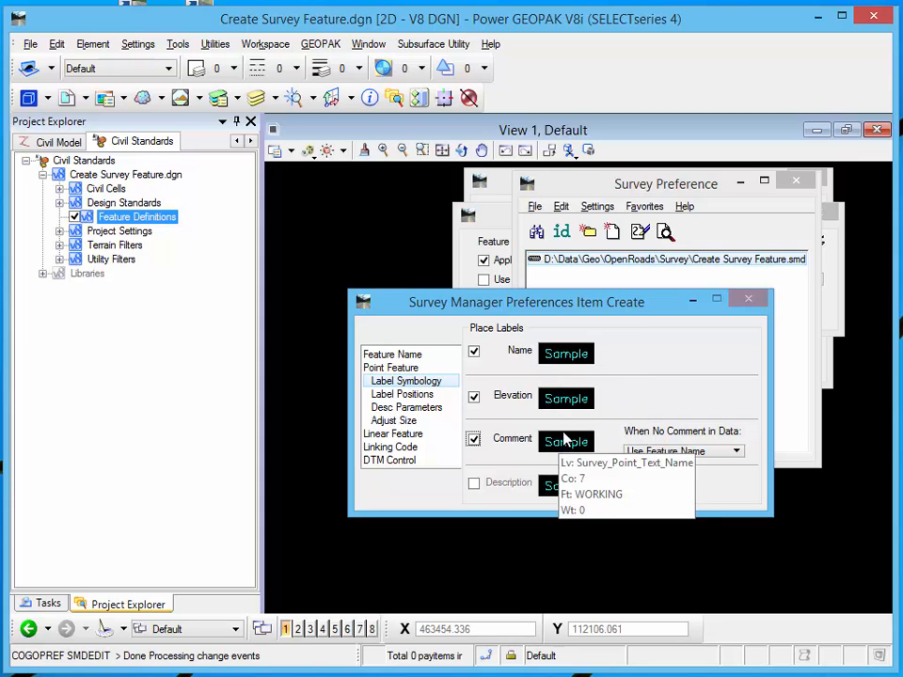
# Set the level of the Name label symbology to Survey_Point_Text_Name.
pyautogui.click(565, 354)
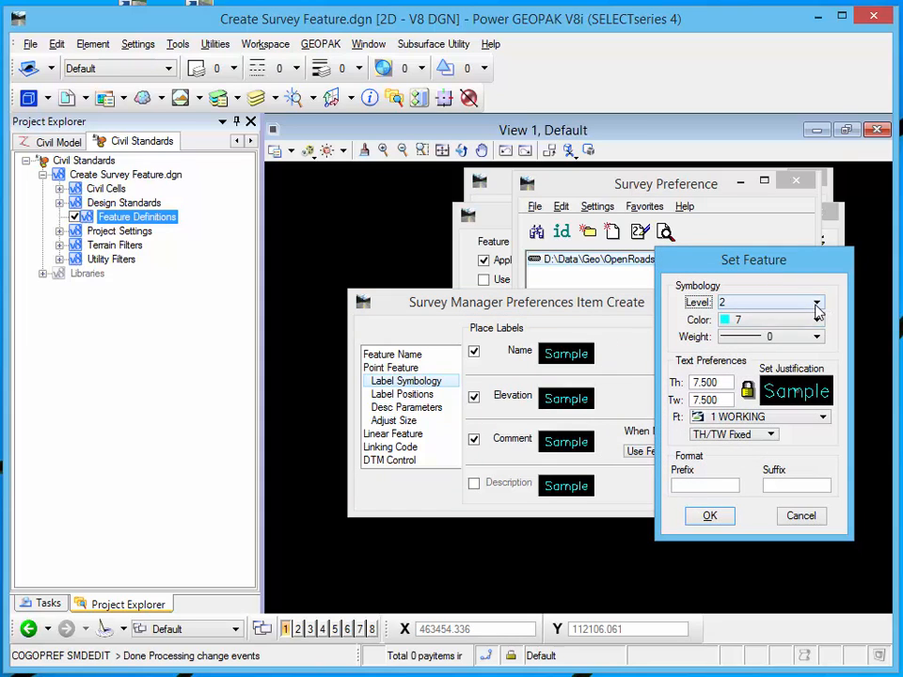
pyautogui.click(817, 302)
pyautogui.scroll(-20, 808, 393)
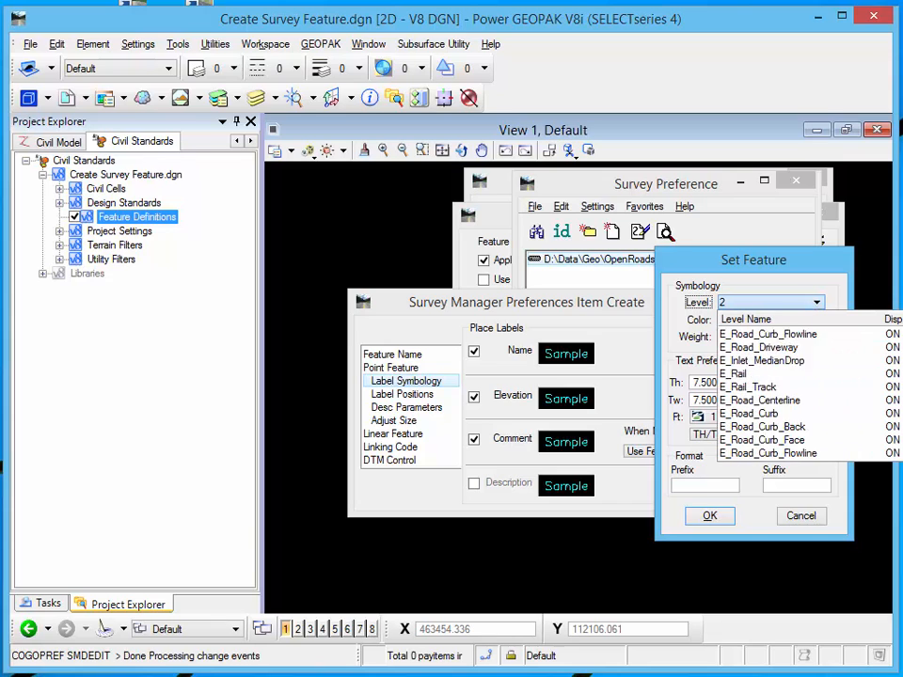
pyautogui.scroll(-20, 807, 393)
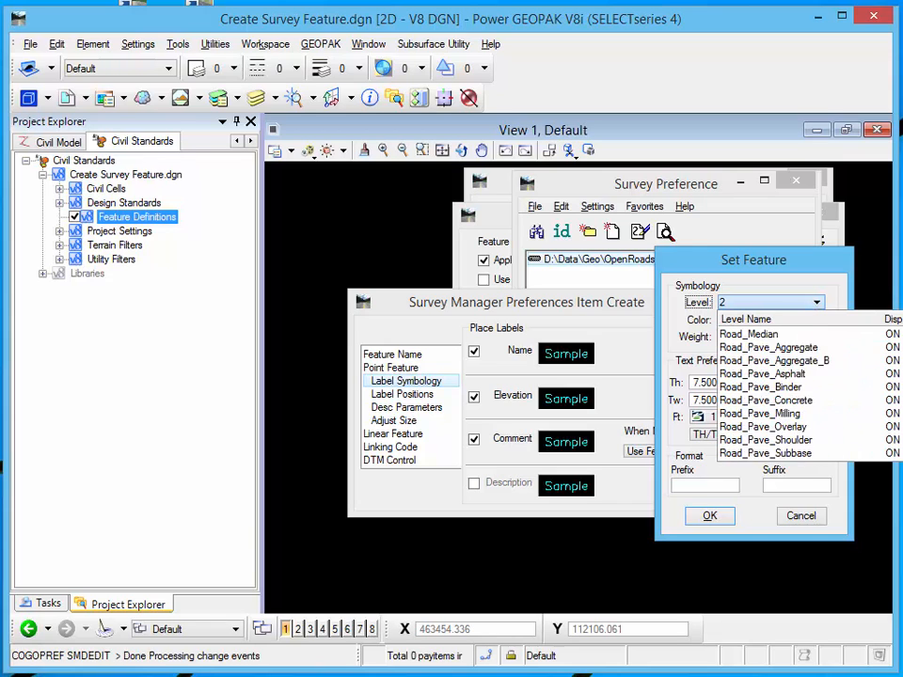
pyautogui.scroll(-15, 901, 427)
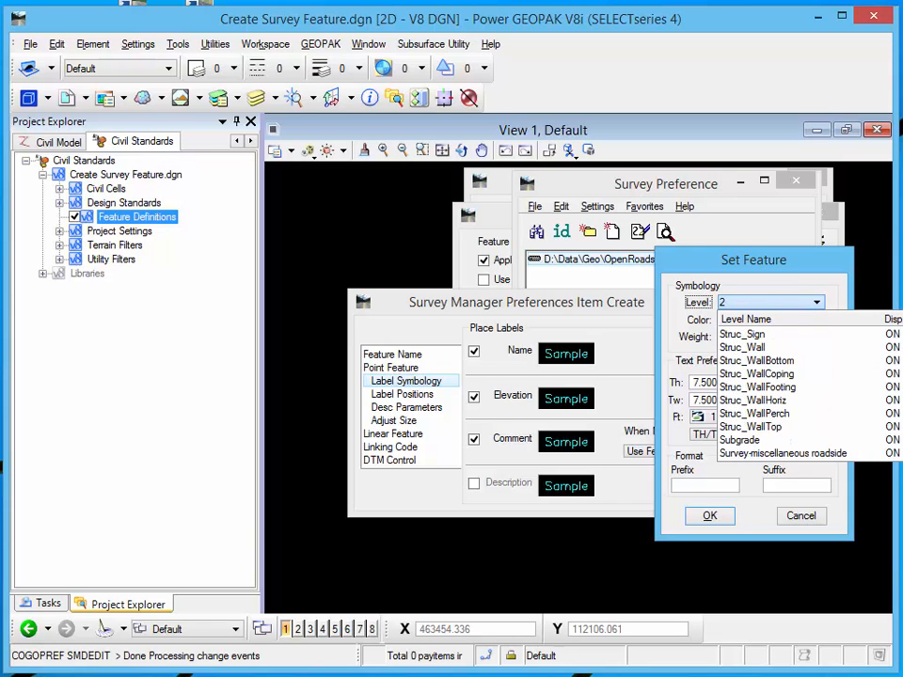
pyautogui.click(780, 374)
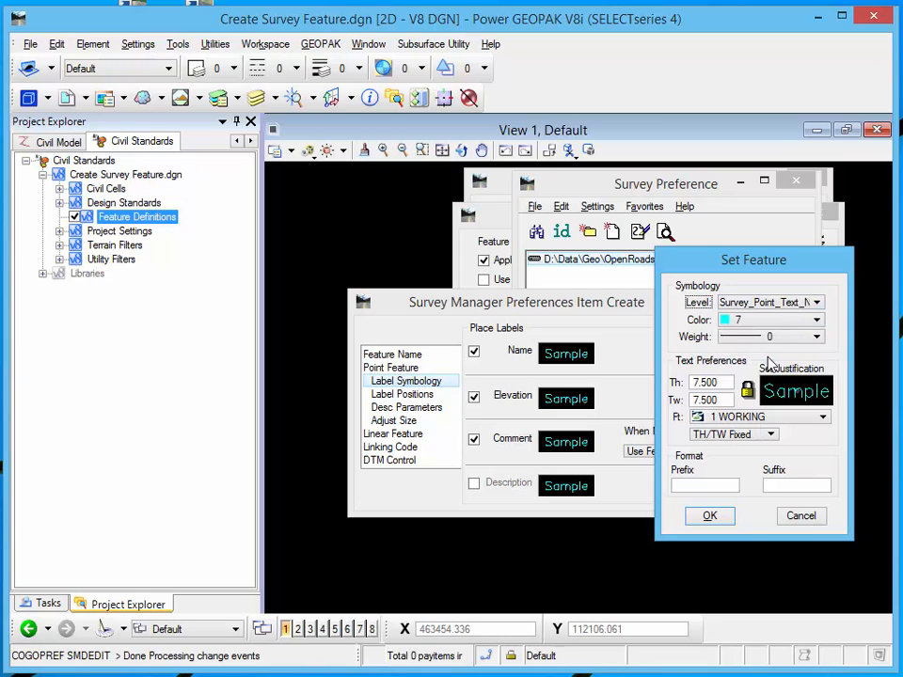
# Set the Name label's color and weight to ByLevel and its text sizing to Scale TH/TW at 100, and accept the symbology.
pyautogui.click(773, 321)
pyautogui.click(771, 337)
pyautogui.click(773, 336)
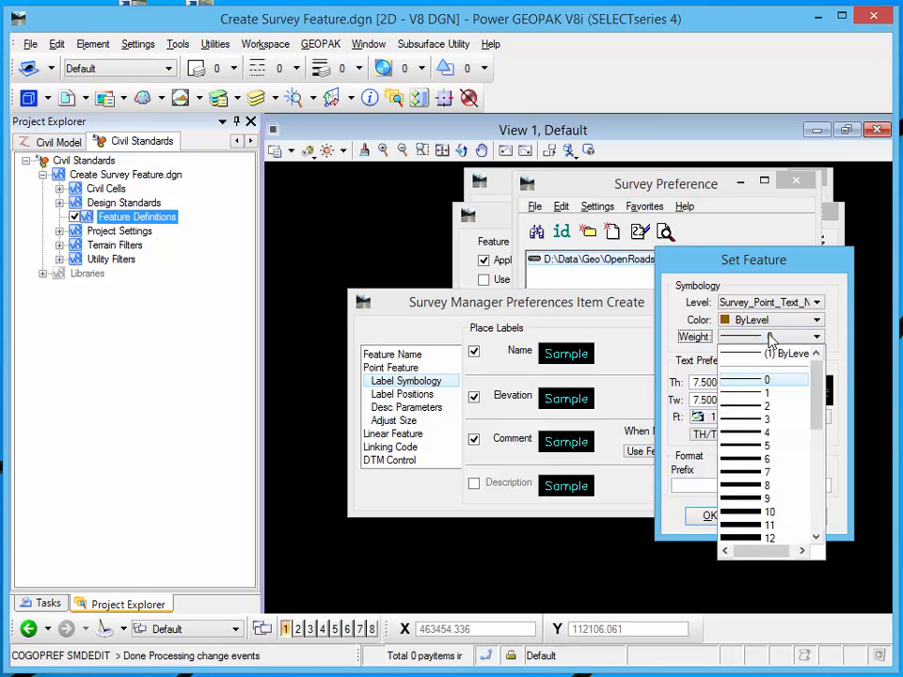
pyautogui.click(777, 353)
pyautogui.click(734, 434)
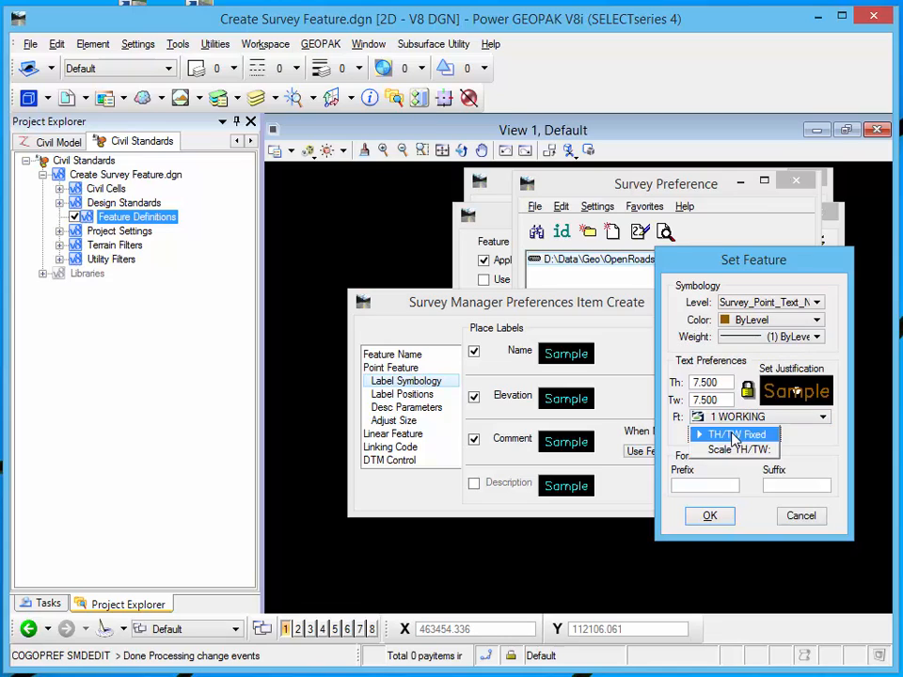
pyautogui.click(730, 448)
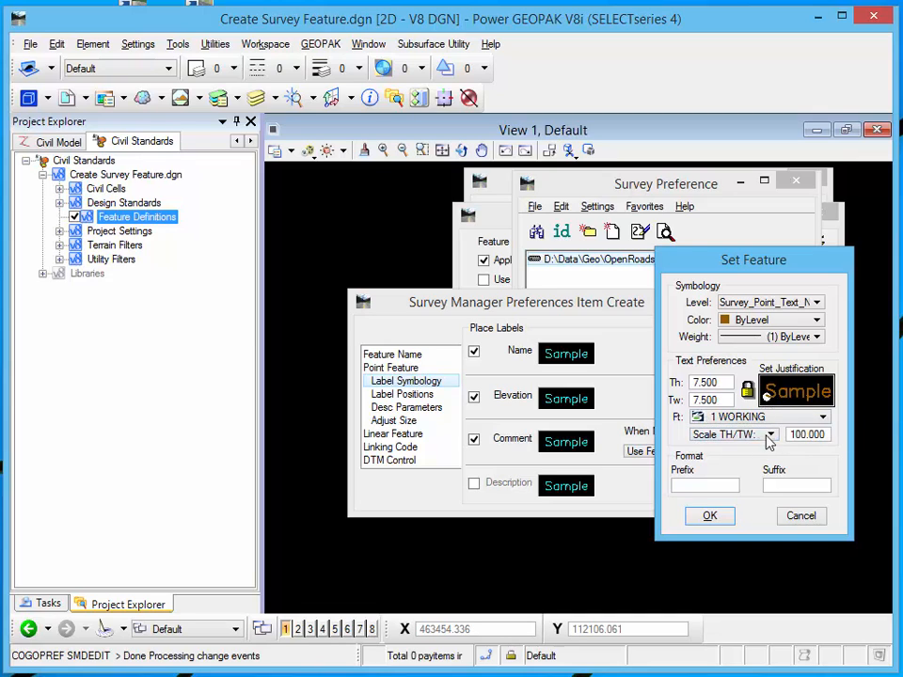
pyautogui.click(709, 517)
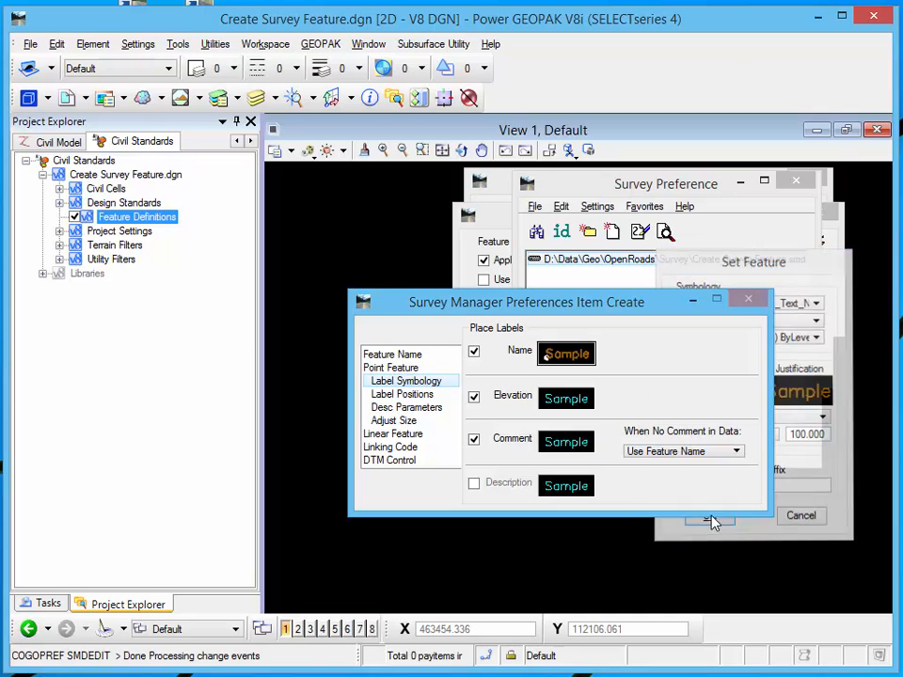
# Copy the Name label's symbology onto the Elevation and Comment labels.
pyautogui.rightClick(564, 362)
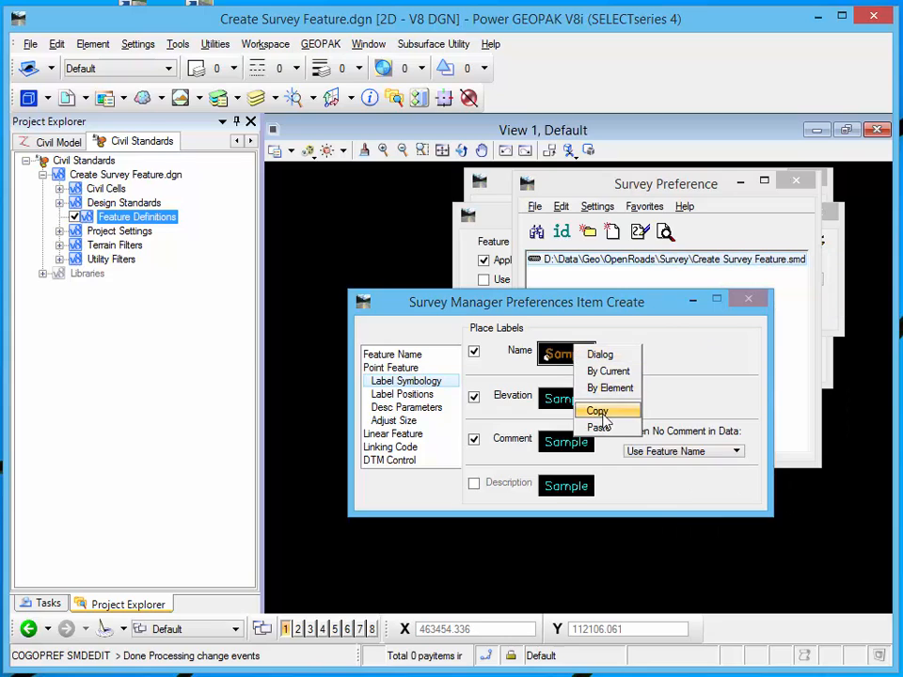
pyautogui.click(597, 411)
pyautogui.rightClick(565, 404)
pyautogui.click(598, 473)
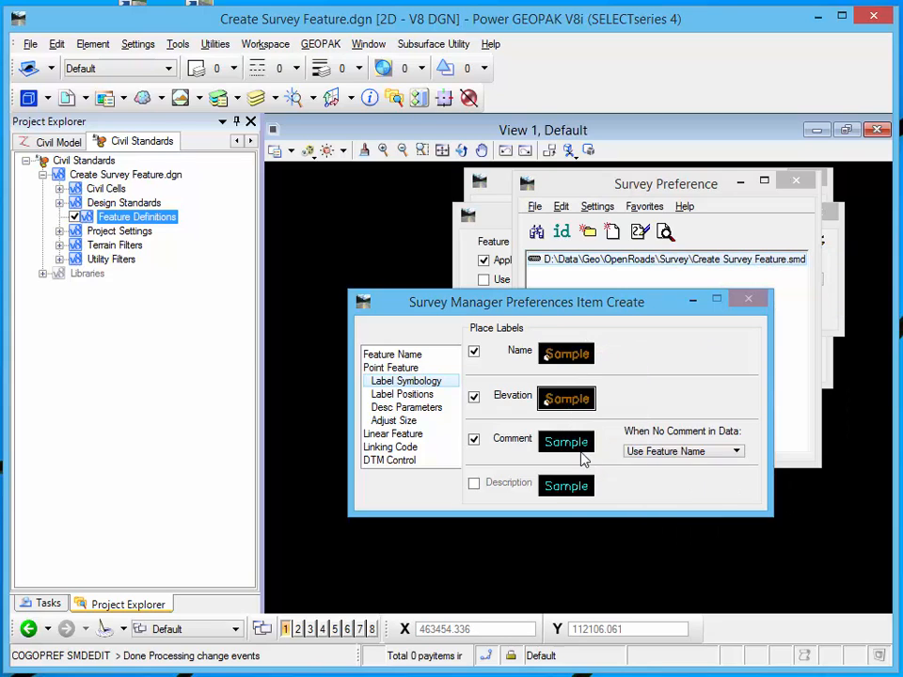
pyautogui.rightClick(554, 442)
pyautogui.click(585, 515)
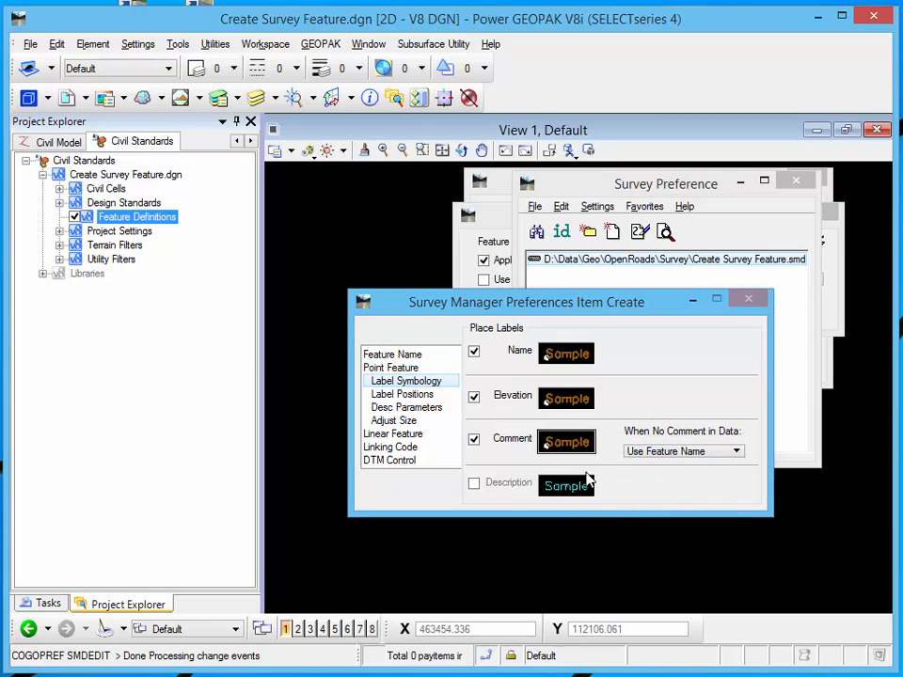
# Set the level of the Elevation label symbology to Survey_Point_Text_Elevation and accept it.
pyautogui.doubleClick(556, 399)
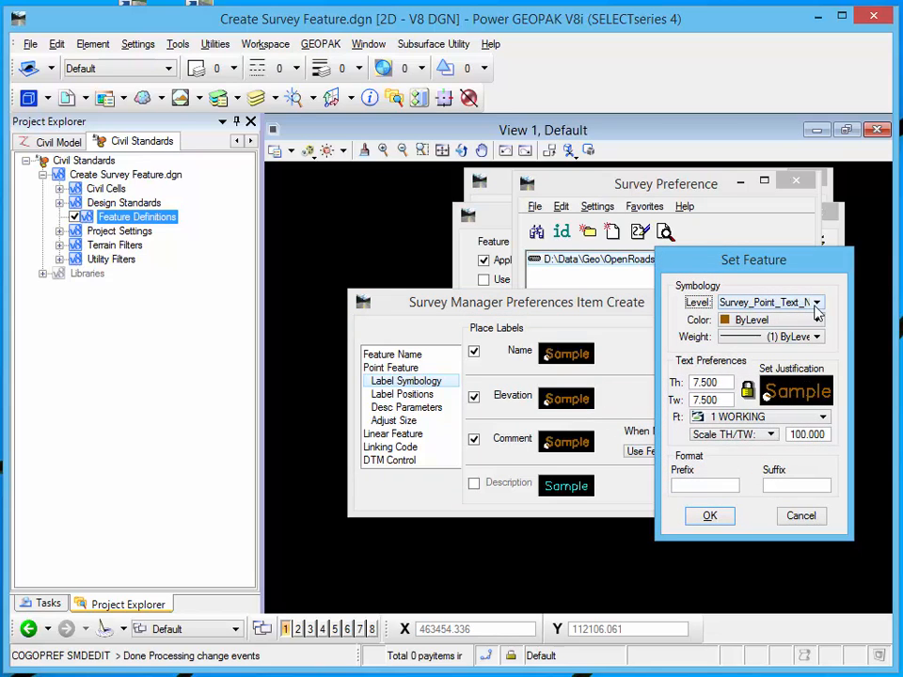
pyautogui.click(817, 304)
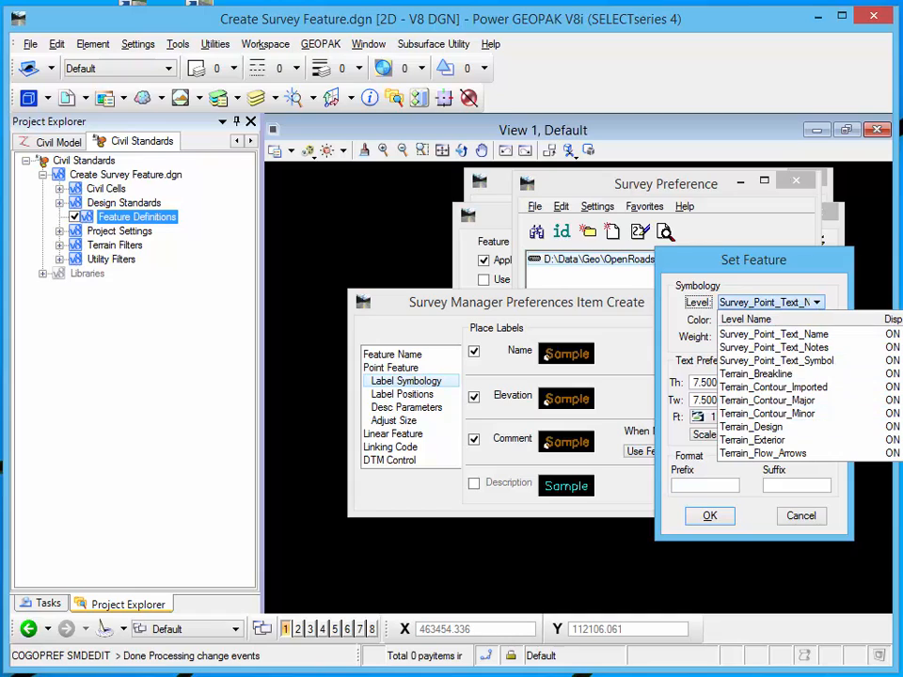
pyautogui.scroll(1, 840, 352)
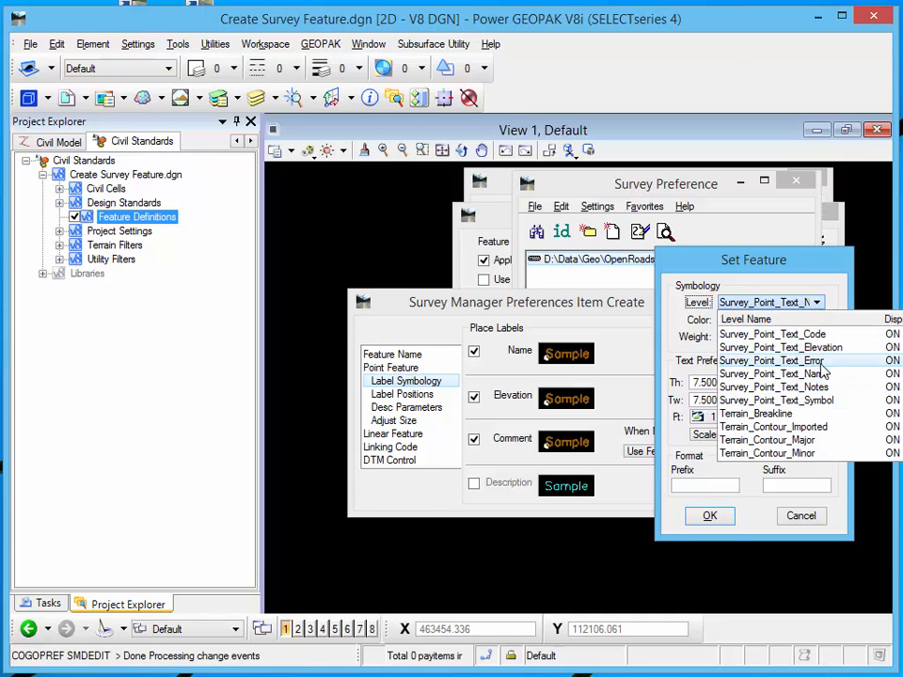
pyautogui.click(823, 348)
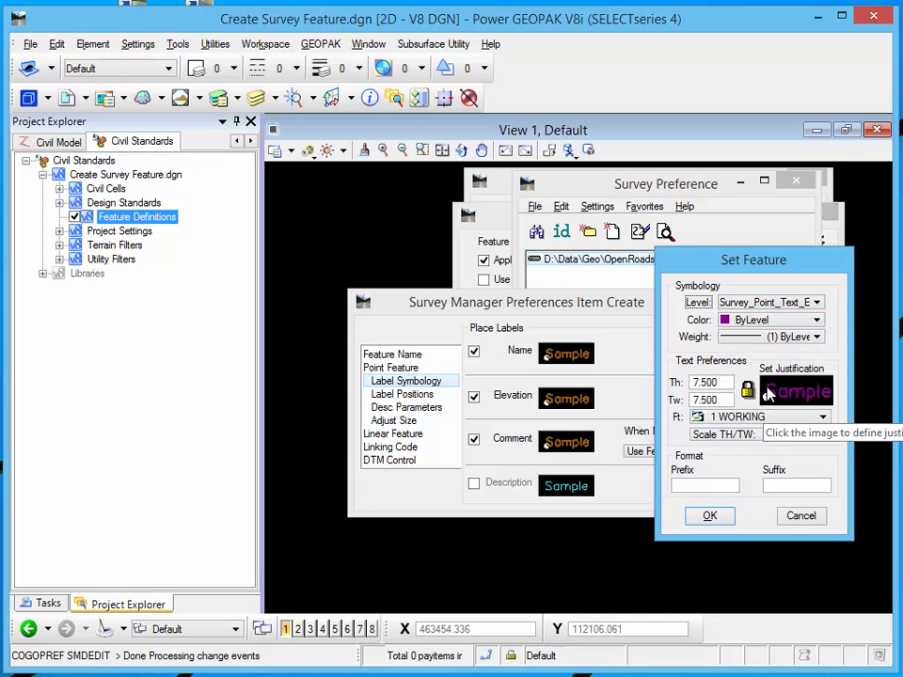
pyautogui.click(709, 515)
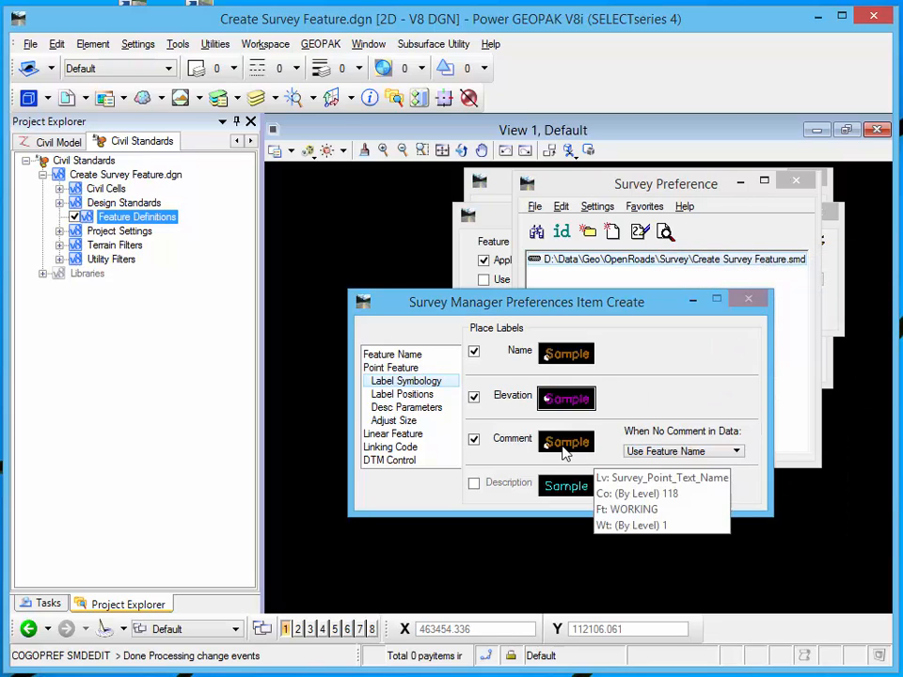
# Set the level of the Comment label symbology to Survey_Point_Text_Code and accept it.
pyautogui.click(803, 303)
pyautogui.scroll(1, 802, 355)
pyautogui.click(794, 338)
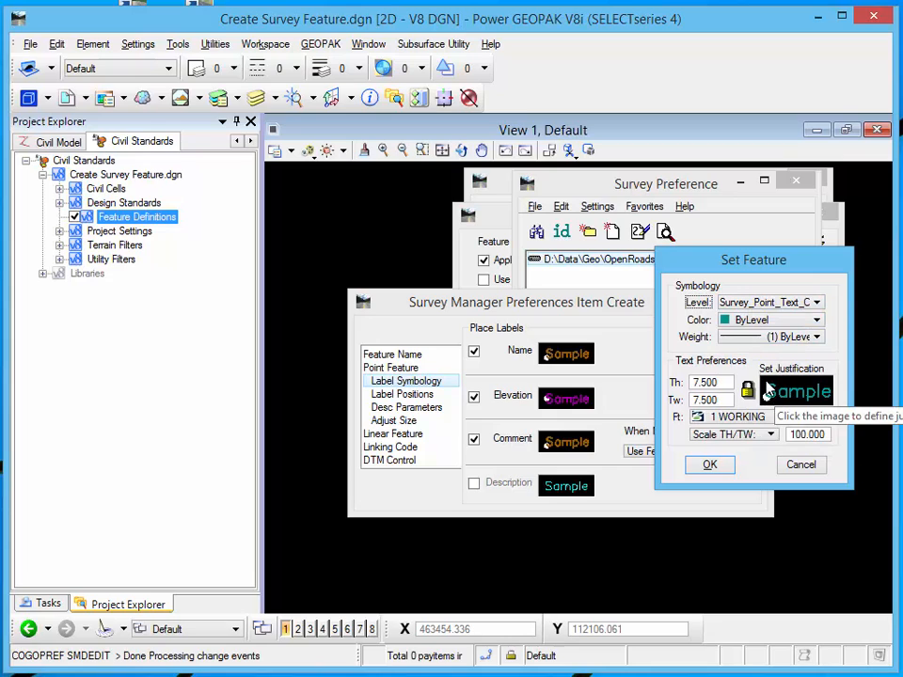
pyautogui.click(707, 466)
# Set the feature's label positions to 9 for Name/Number, 6 for Elevation and 3 for Field Comment.
pyautogui.click(395, 394)
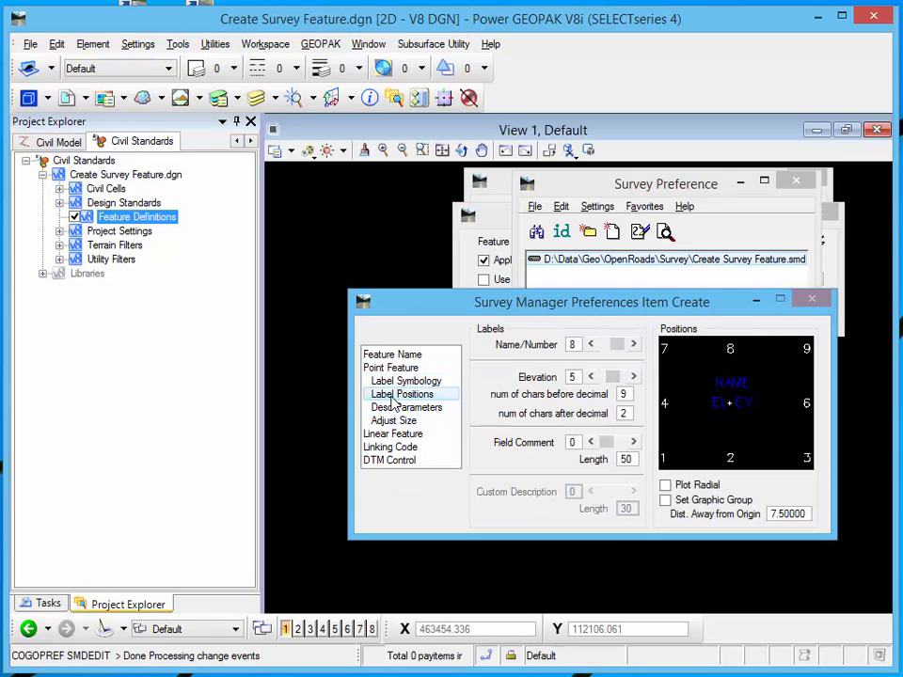
pyautogui.click(634, 345)
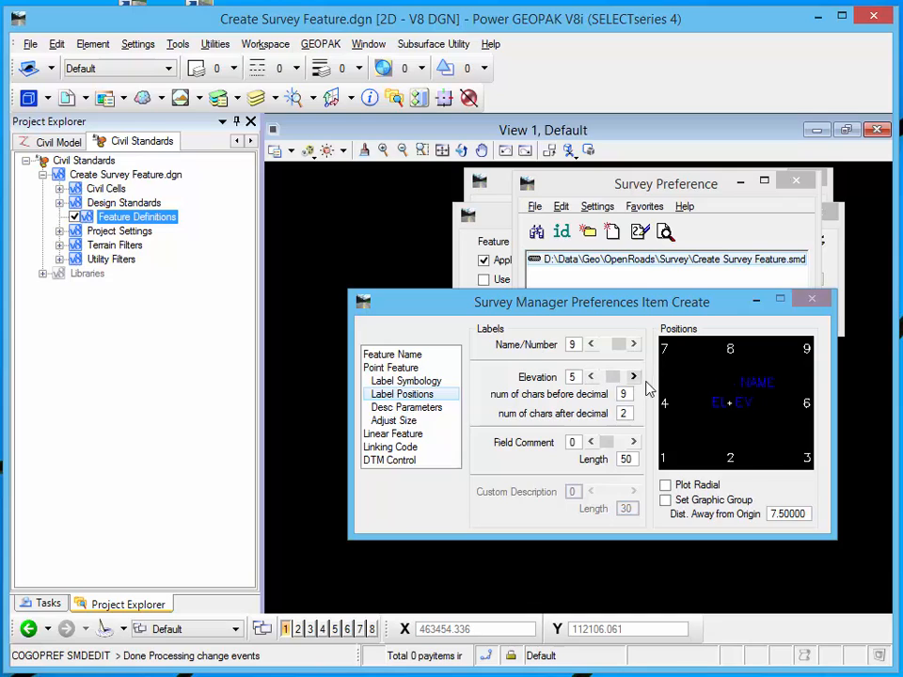
pyautogui.click(633, 442)
pyautogui.click(632, 442)
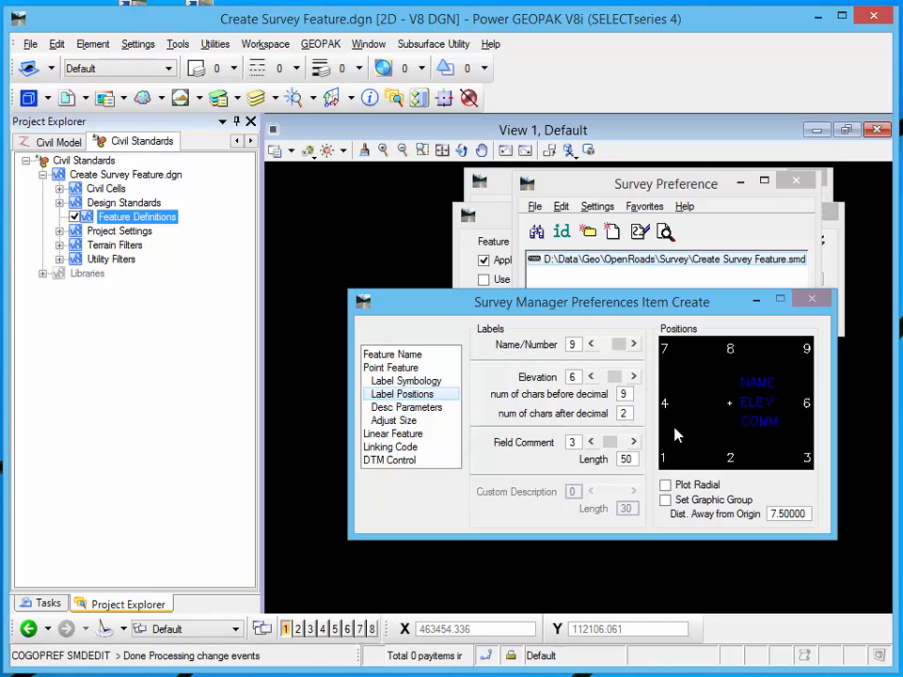
# Set the level of the CLRD feature's linear symbology to E_Road_Centerline.
pyautogui.click(414, 433)
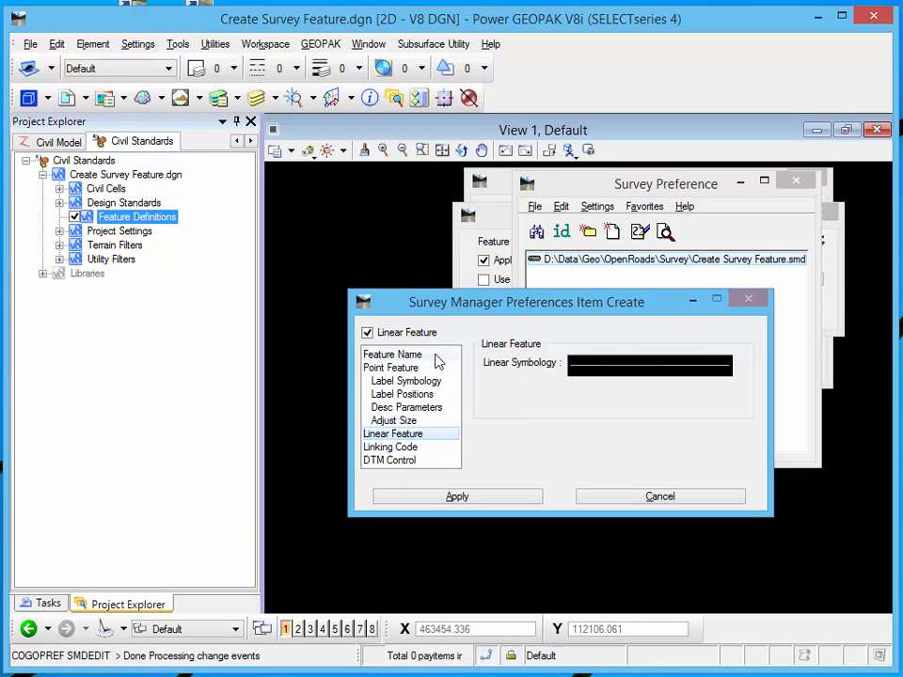
pyautogui.click(625, 367)
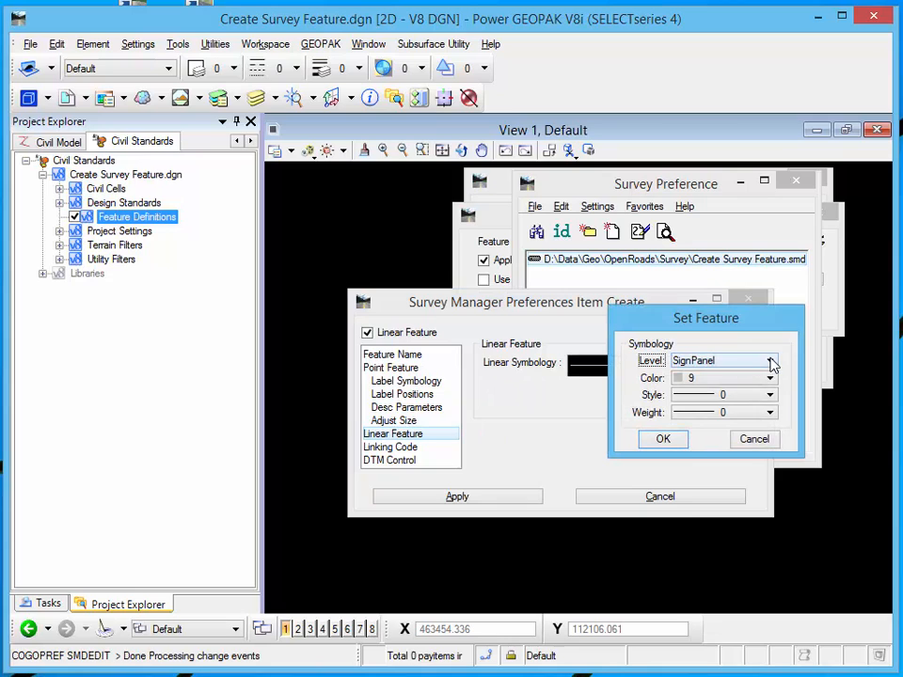
pyautogui.click(716, 361)
pyautogui.moveTo(890, 482); pyautogui.dragTo(896, 428)
pyautogui.click(717, 406)
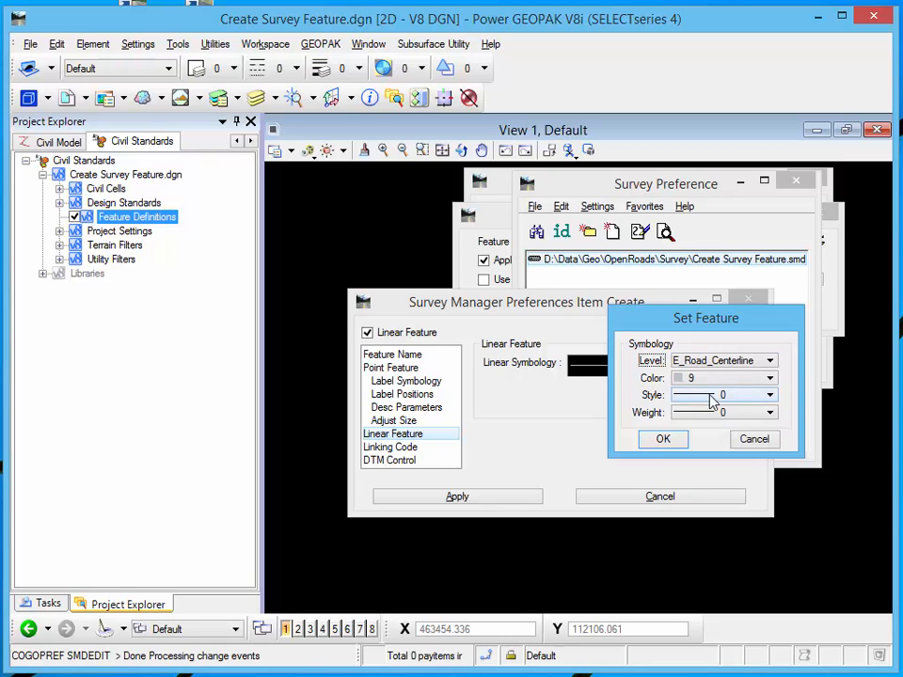
# Set the linear symbology's color, style and weight to ByLevel and accept it.
pyautogui.click(722, 397)
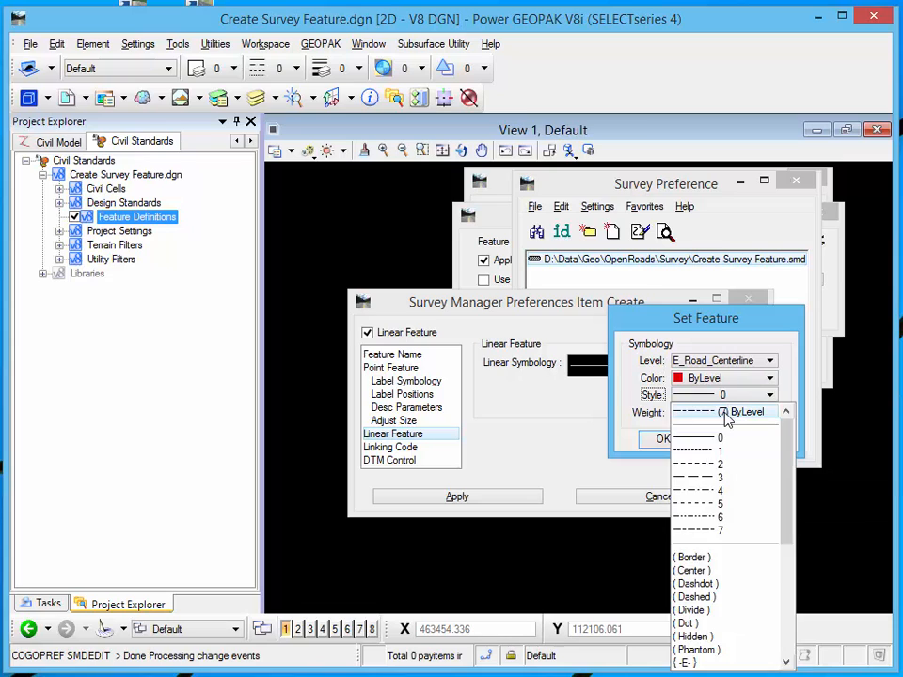
pyautogui.click(728, 411)
pyautogui.click(724, 413)
pyautogui.click(718, 430)
pyautogui.click(664, 441)
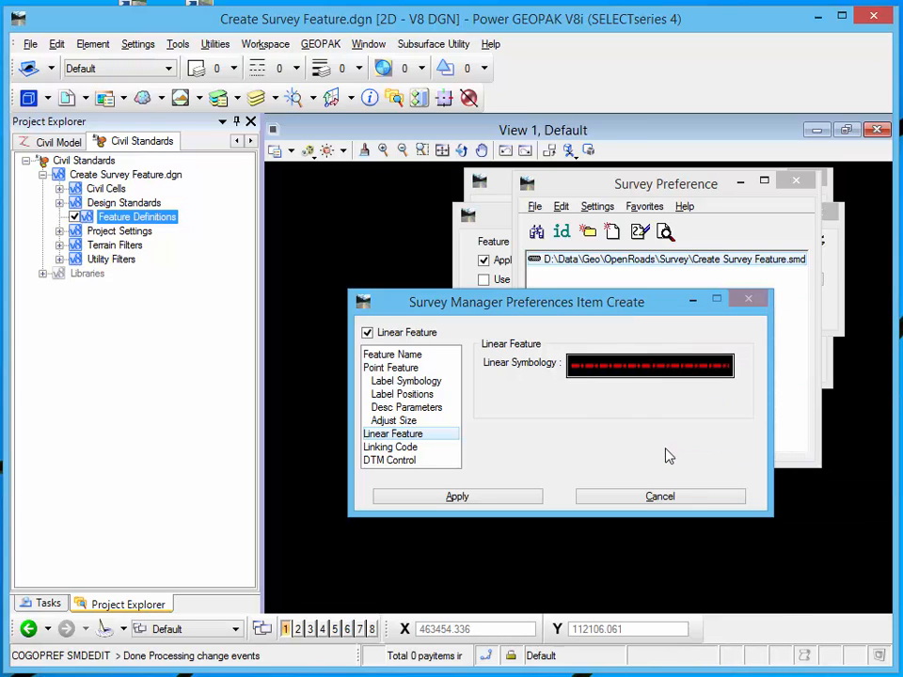
# Apply the CLRD feature definition and save the survey feature database.
pyautogui.click(451, 497)
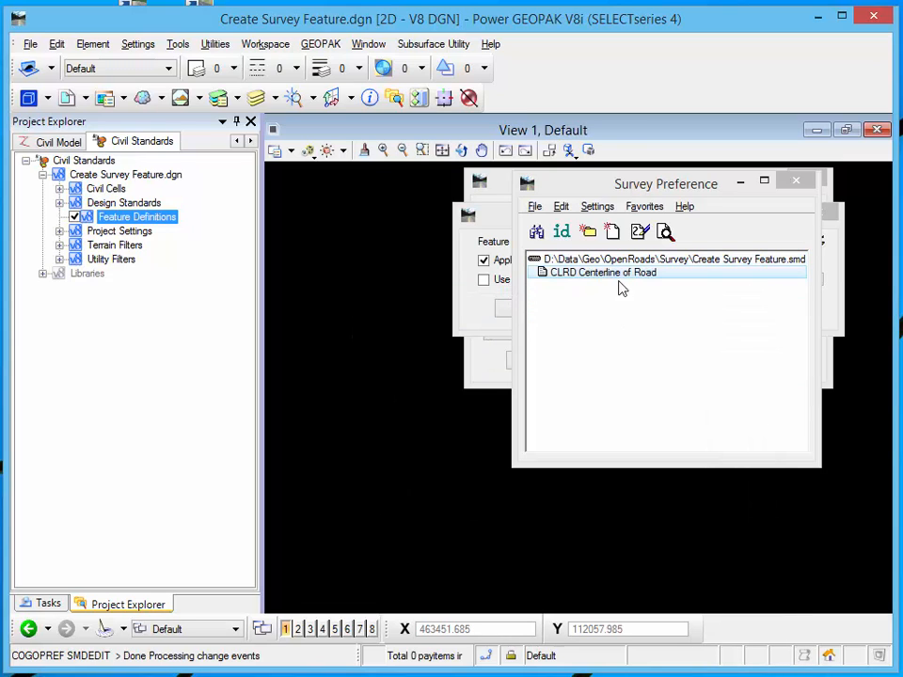
pyautogui.click(535, 208)
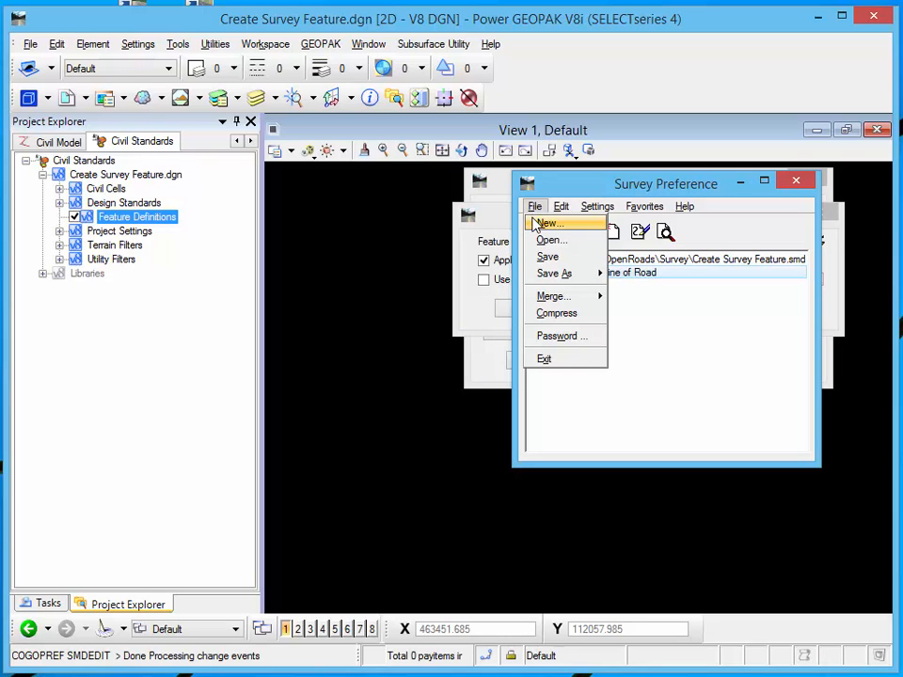
pyautogui.click(547, 257)
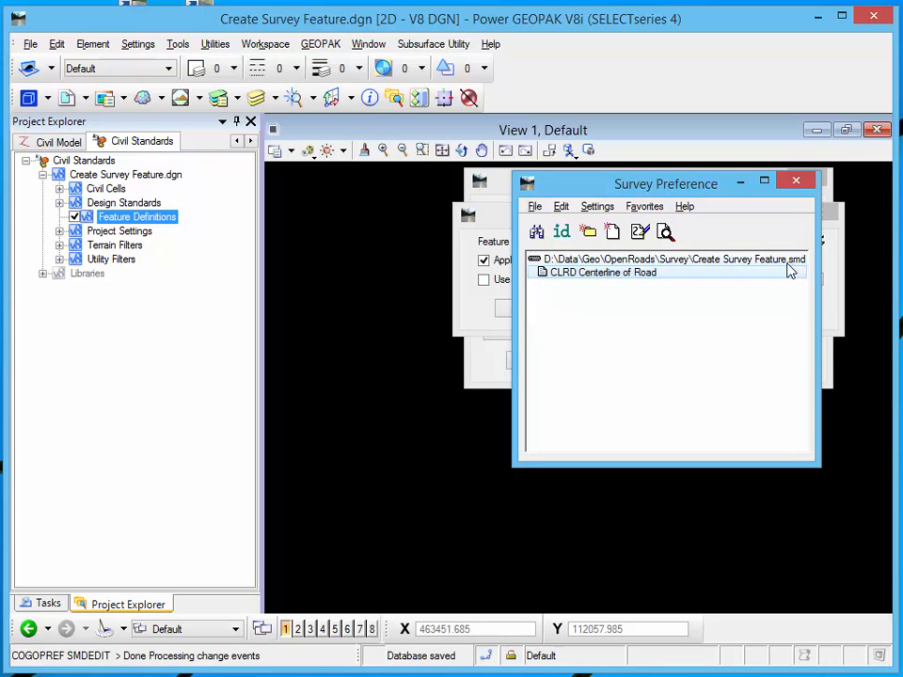
# Export the feature database as Create Survey Feature.xml, overwriting the existing file.
pyautogui.click(535, 207)
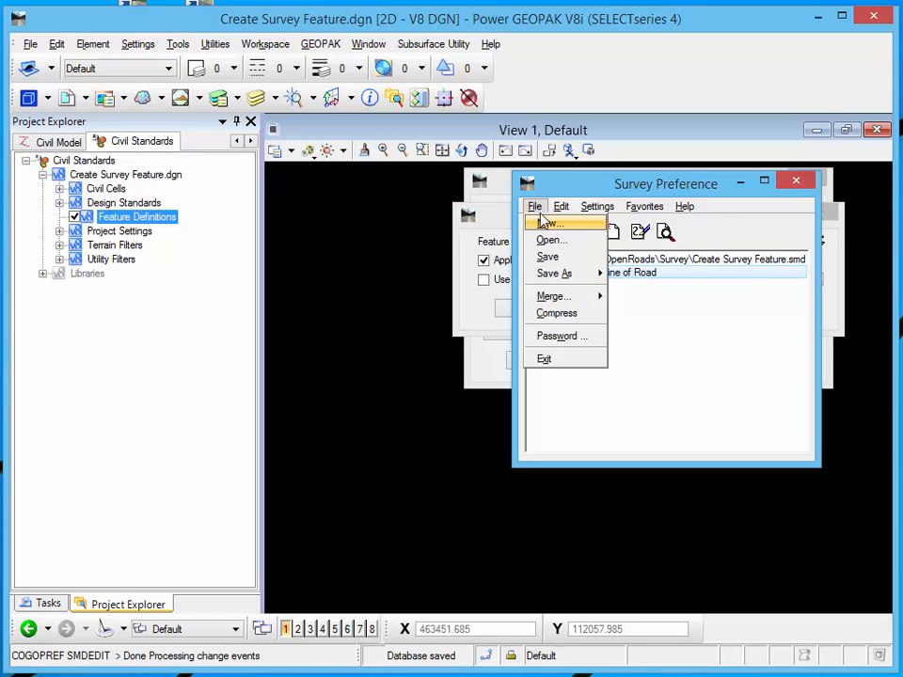
pyautogui.moveTo(560, 273)
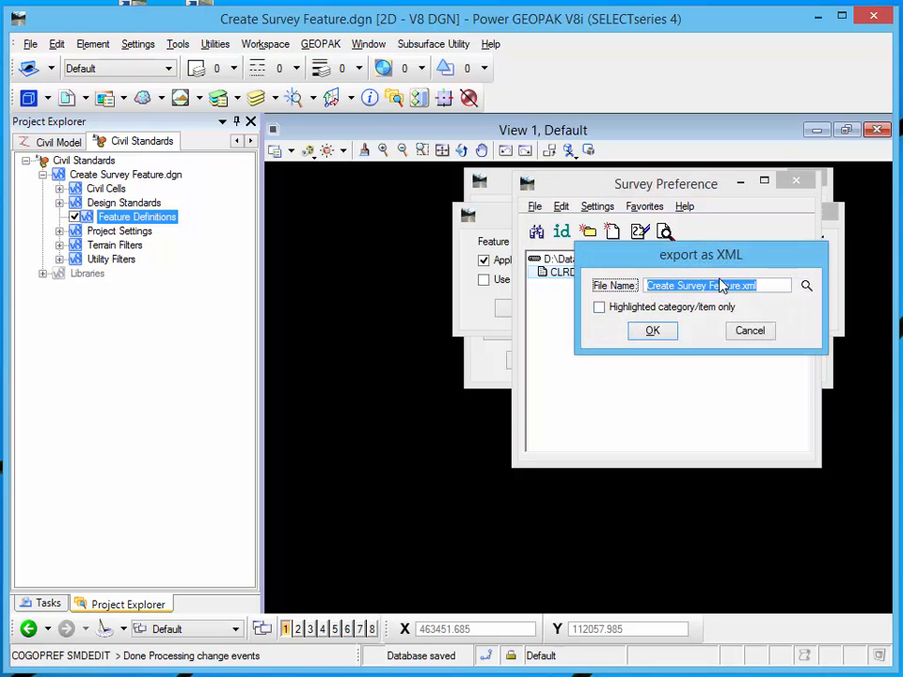
pyautogui.click(652, 330)
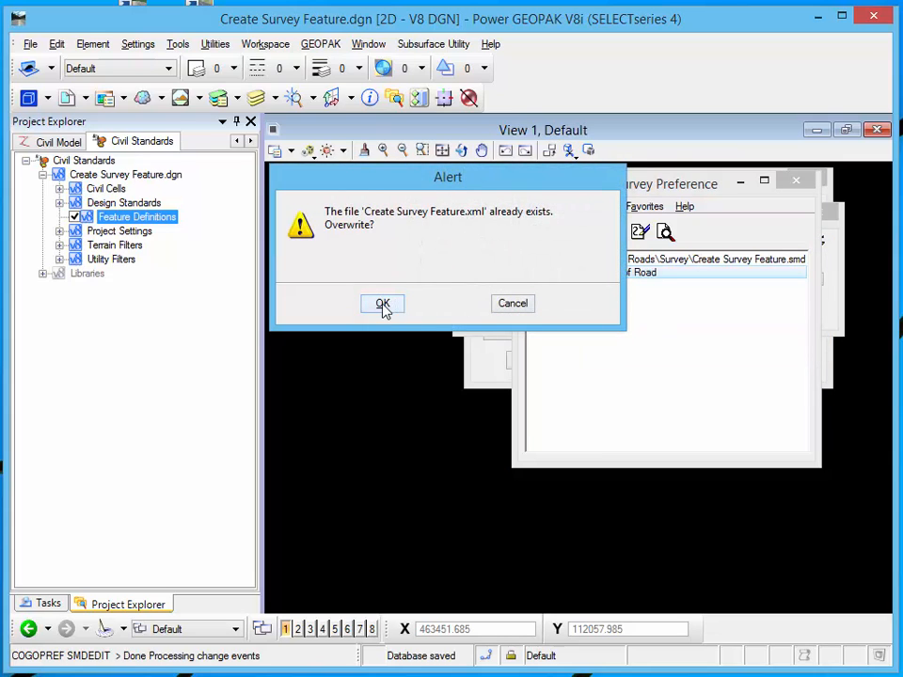
pyautogui.click(382, 306)
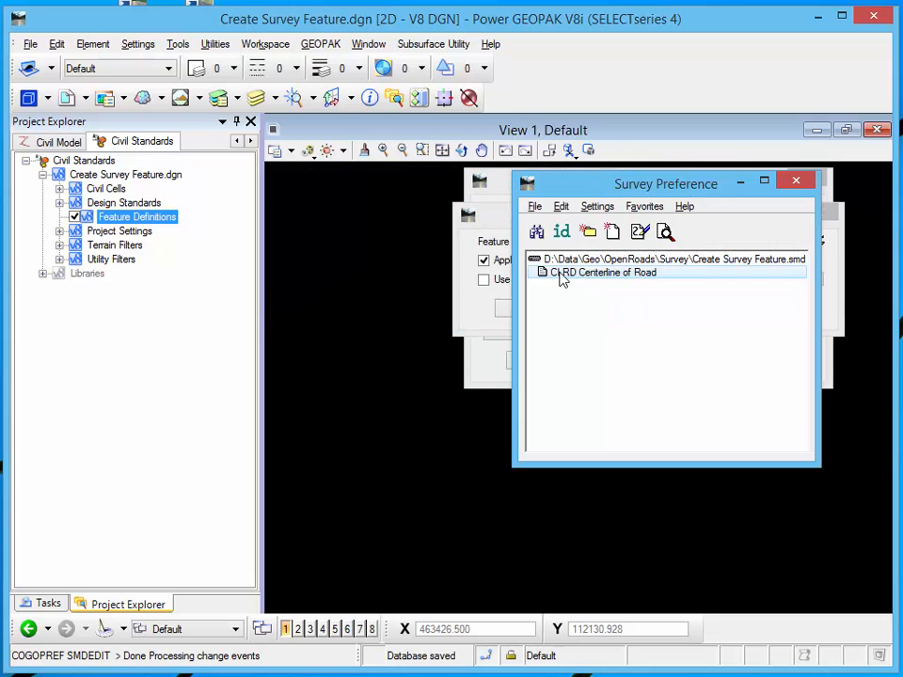
# Exit the Survey Preference database with saving, and accept the Feature Preferences and User Preferences.
pyautogui.click(534, 205)
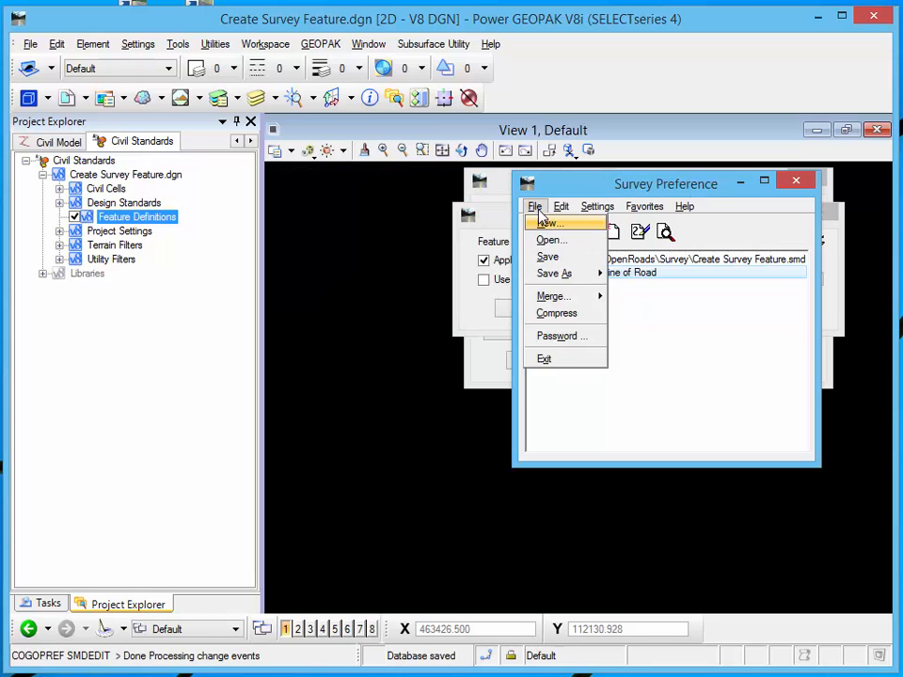
pyautogui.click(557, 360)
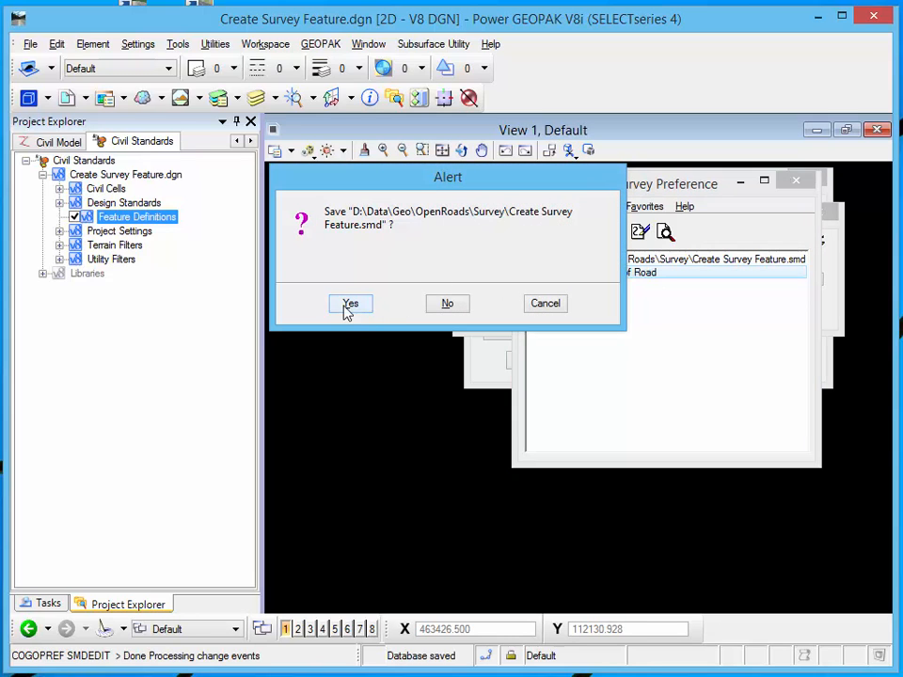
pyautogui.click(353, 304)
pyautogui.click(550, 308)
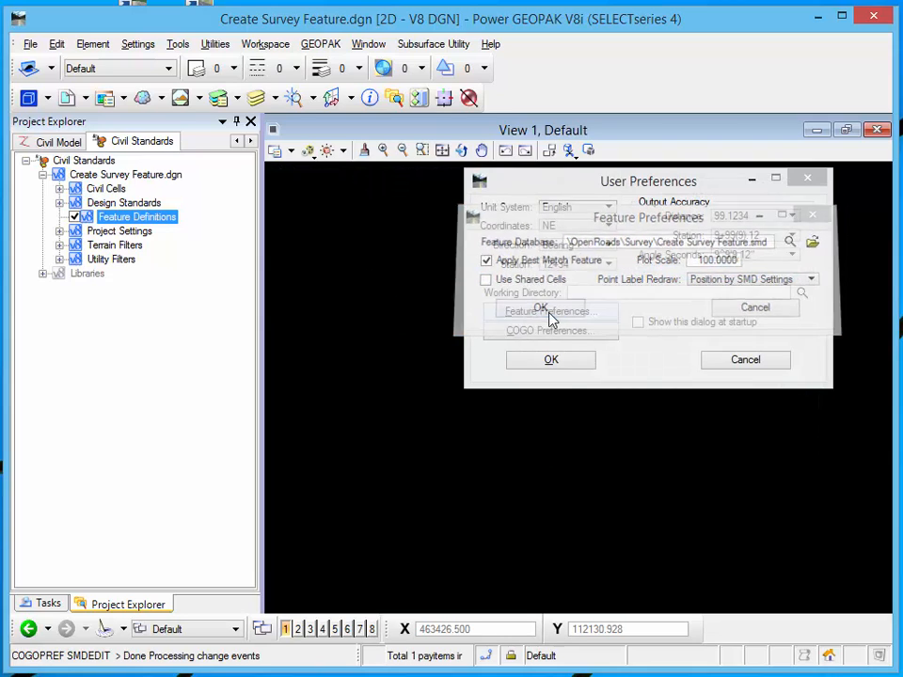
pyautogui.click(564, 365)
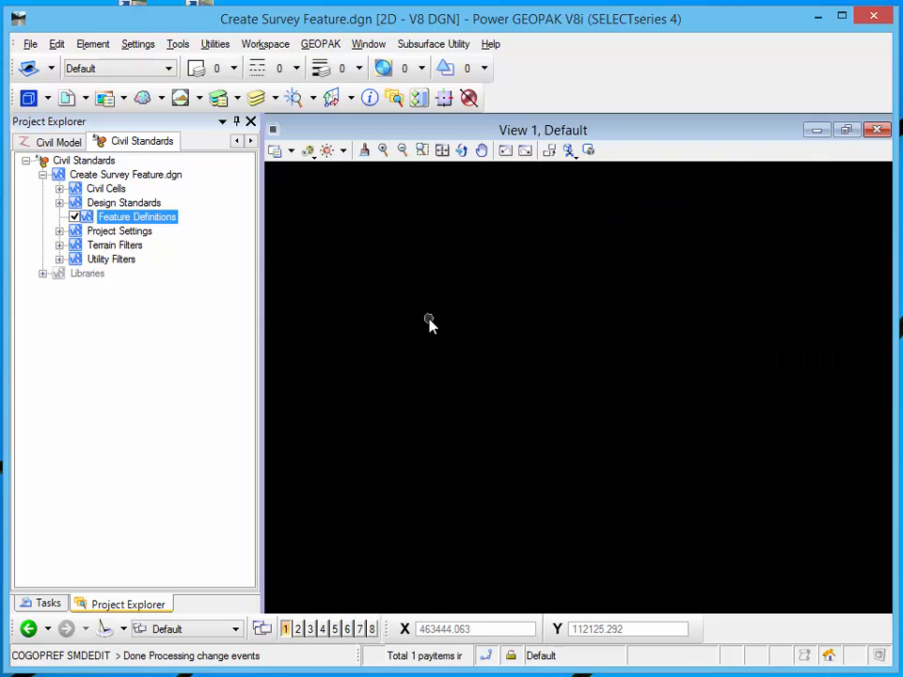
# Open the Project Explorer, look through its Survey and Civil Model data, and show the Civil Standards.
pyautogui.click(31, 45)
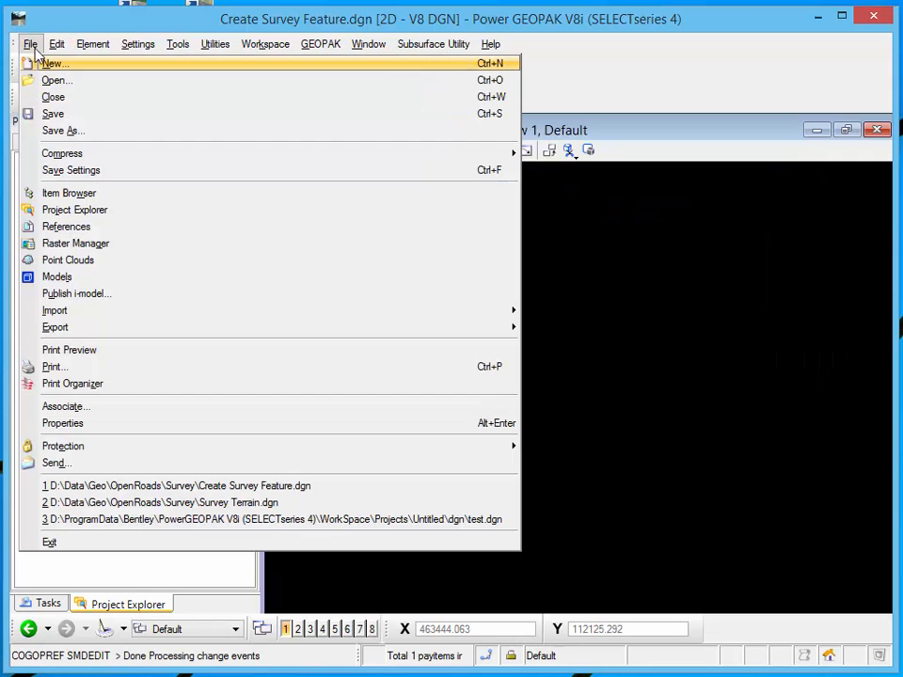
pyautogui.click(83, 210)
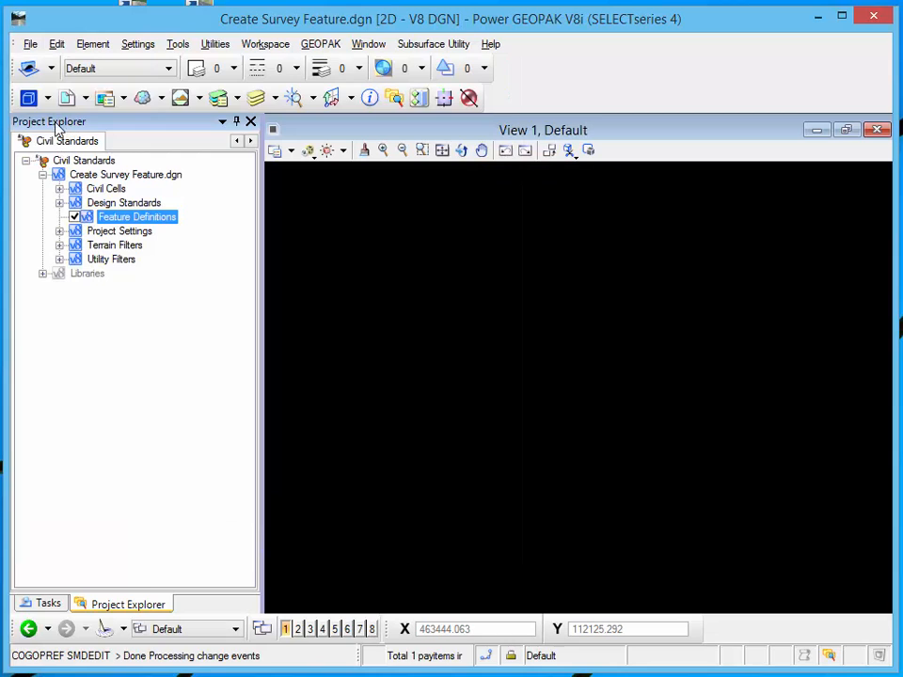
pyautogui.click(237, 141)
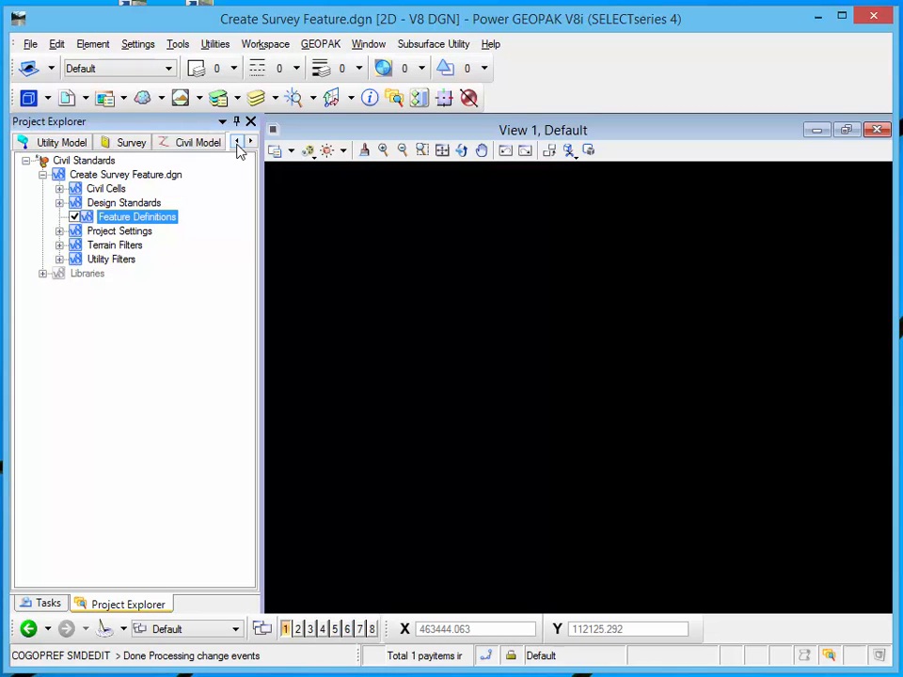
pyautogui.click(139, 146)
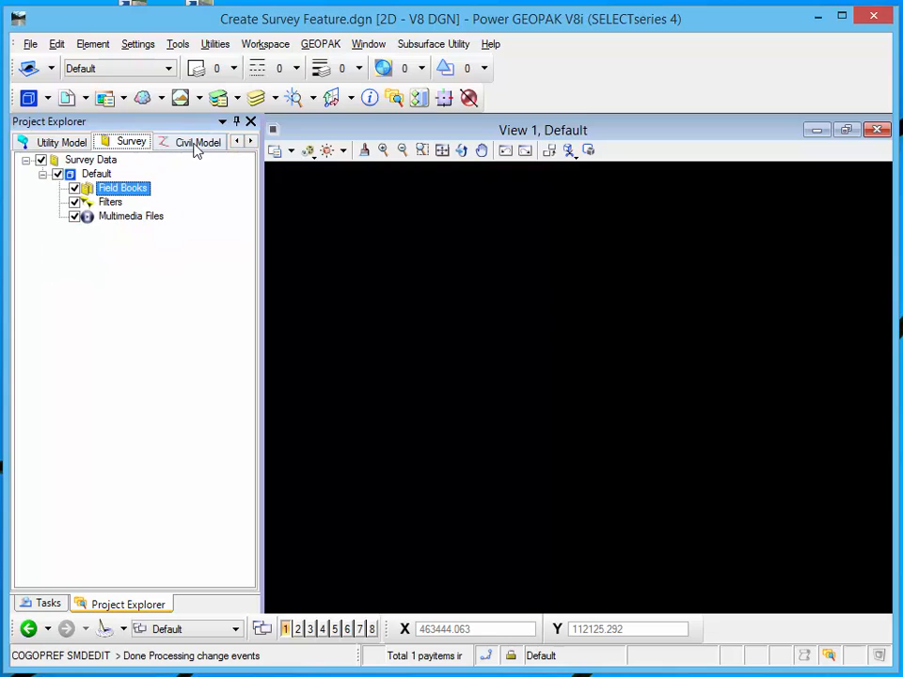
pyautogui.click(196, 149)
pyautogui.click(250, 141)
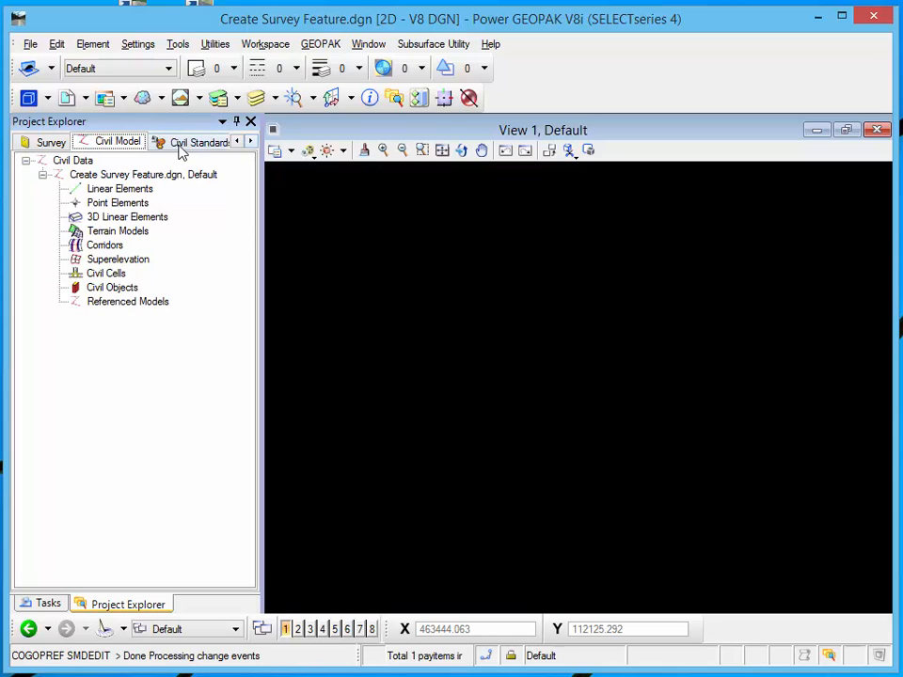
pyautogui.click(179, 147)
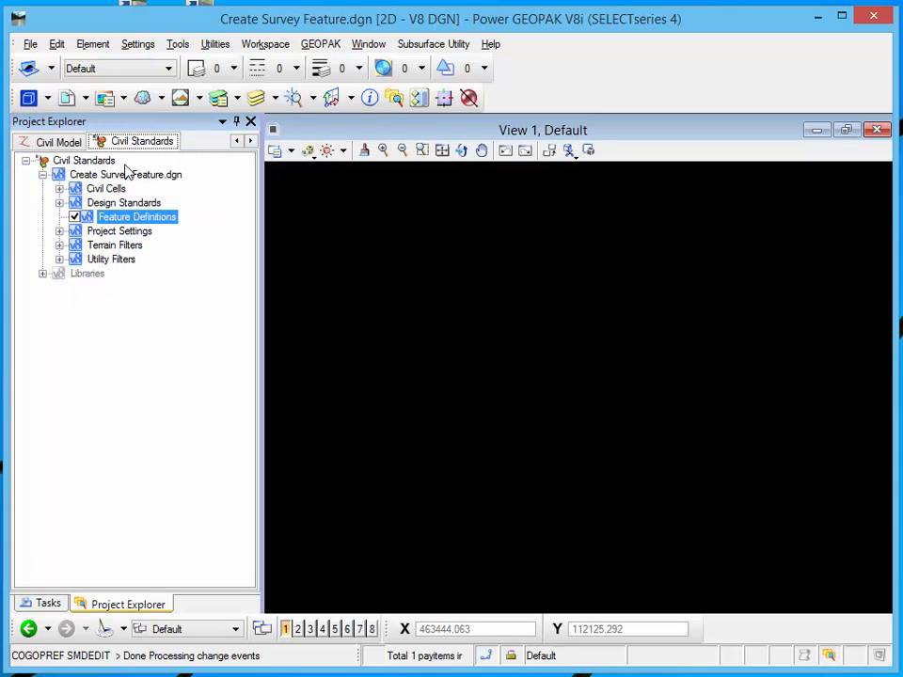
# Link the survey feature definitions from Create Survey Feature.xml to the drawing's Feature Definitions.
pyautogui.rightClick(127, 224)
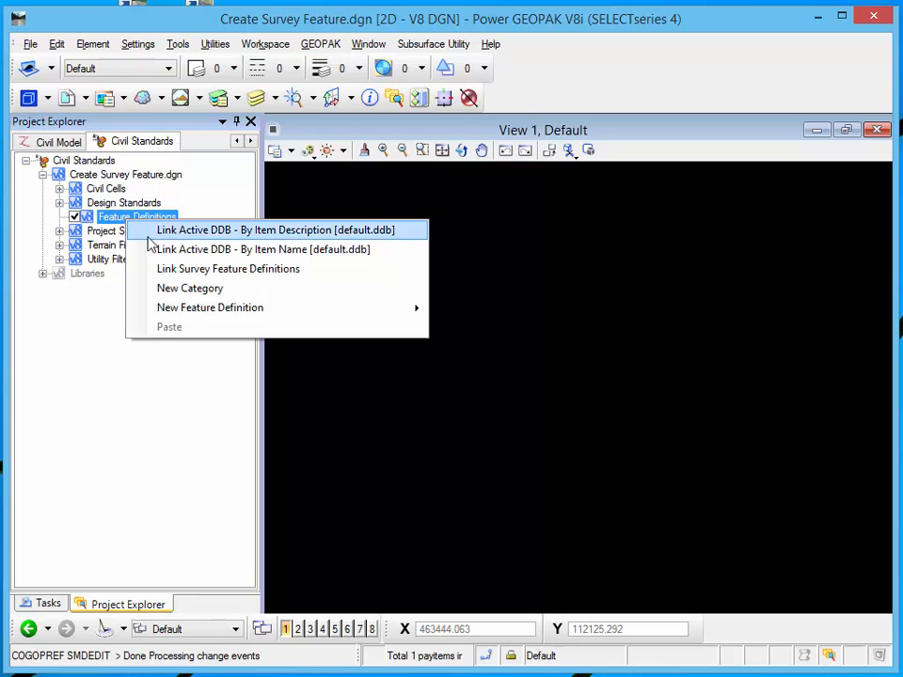
pyautogui.click(190, 269)
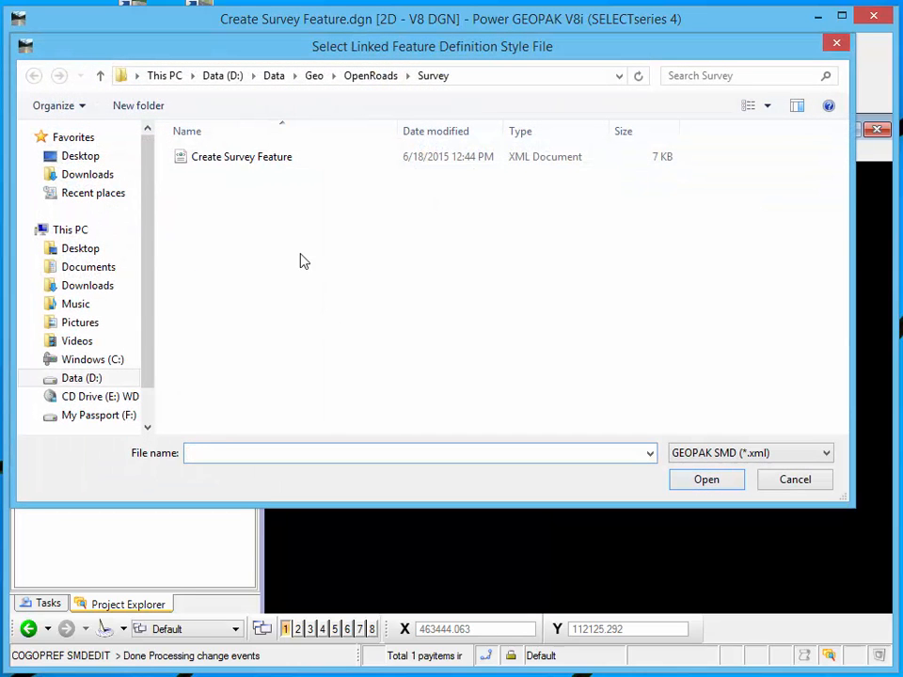
pyautogui.click(227, 160)
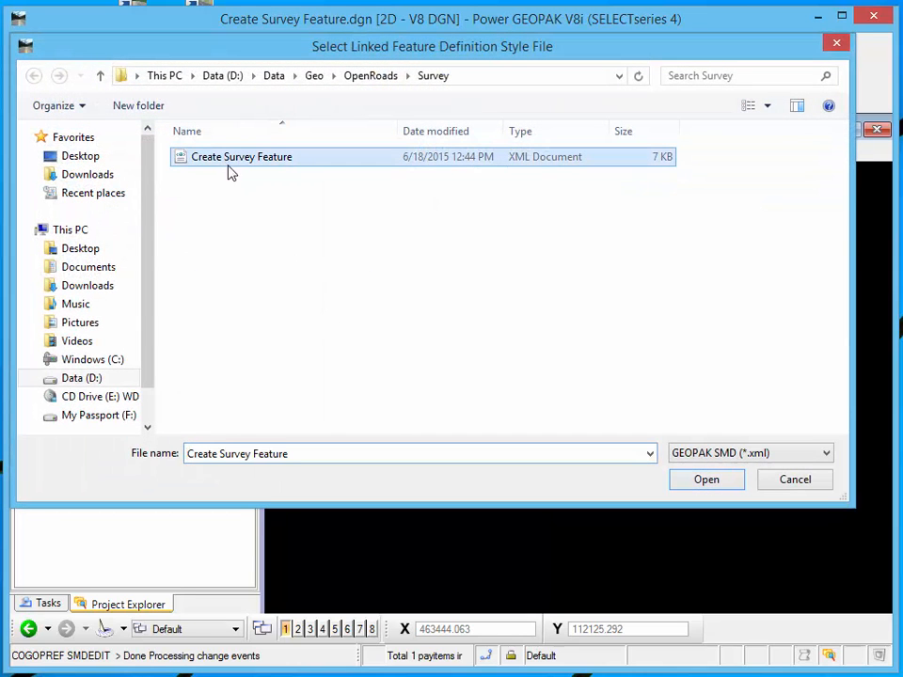
pyautogui.click(709, 480)
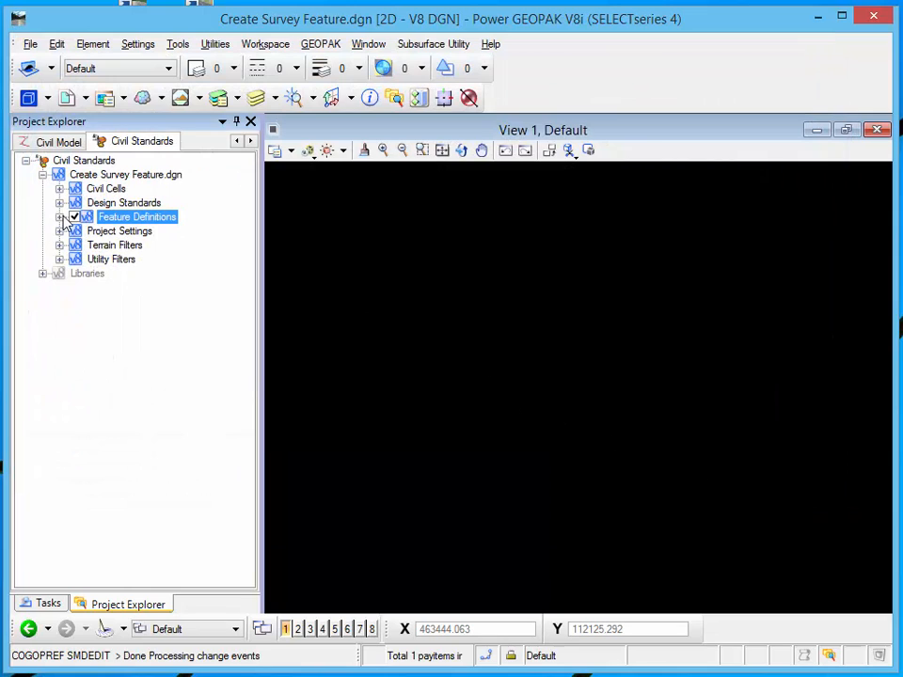
# Expand the linked Create Survey Feature definitions to show CLRD, and create a new field book in the Survey data.
pyautogui.click(61, 217)
pyautogui.click(76, 232)
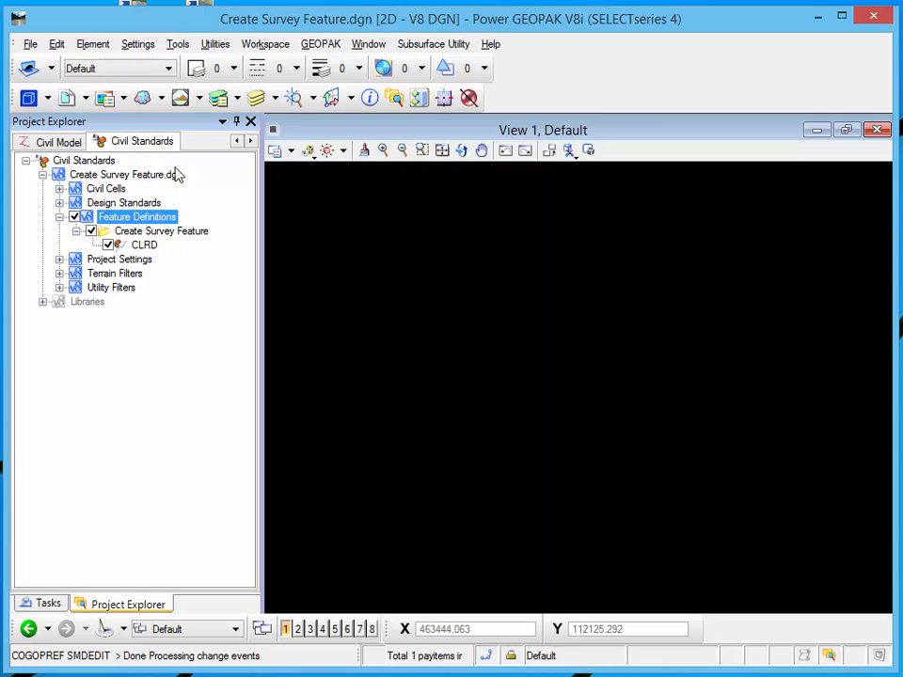
pyautogui.click(236, 142)
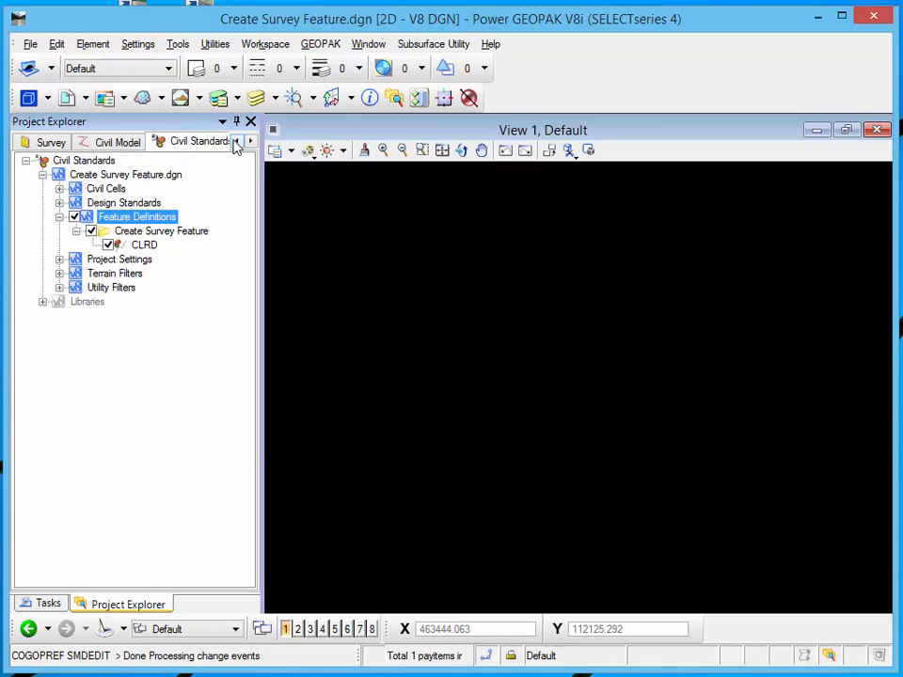
pyautogui.click(39, 145)
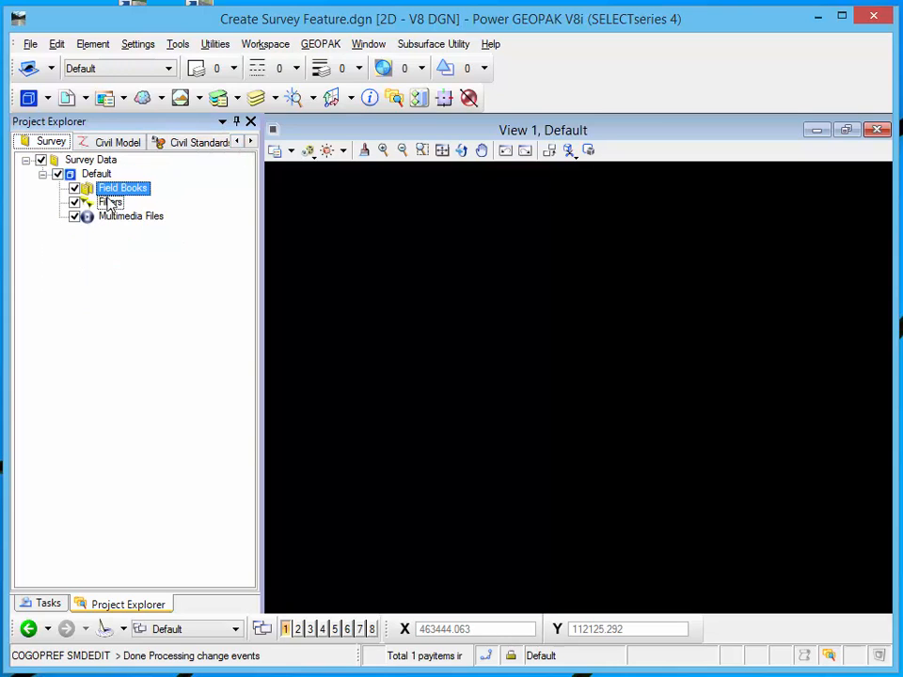
pyautogui.rightClick(110, 191)
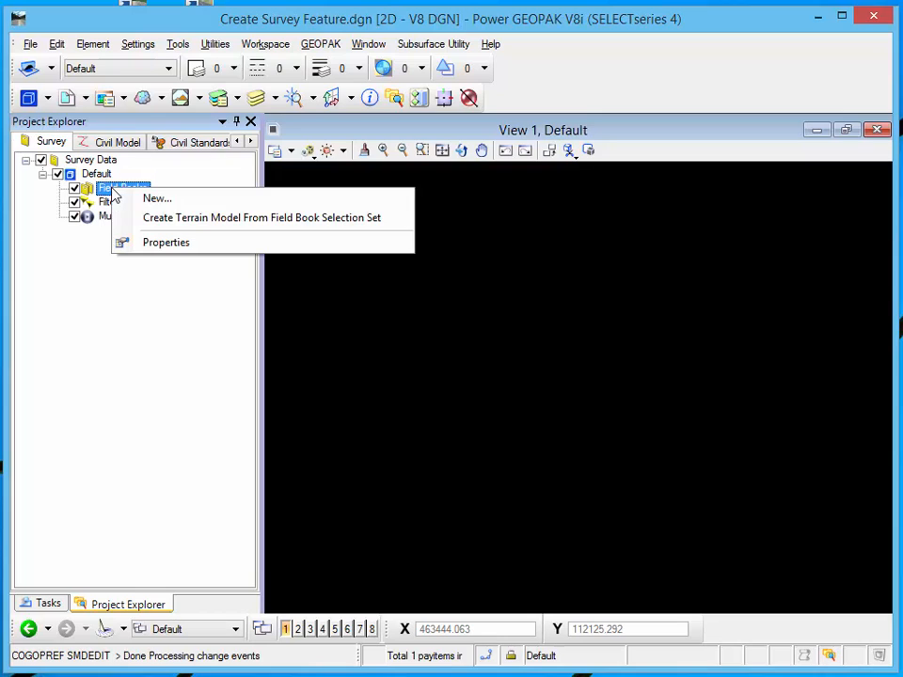
pyautogui.click(157, 200)
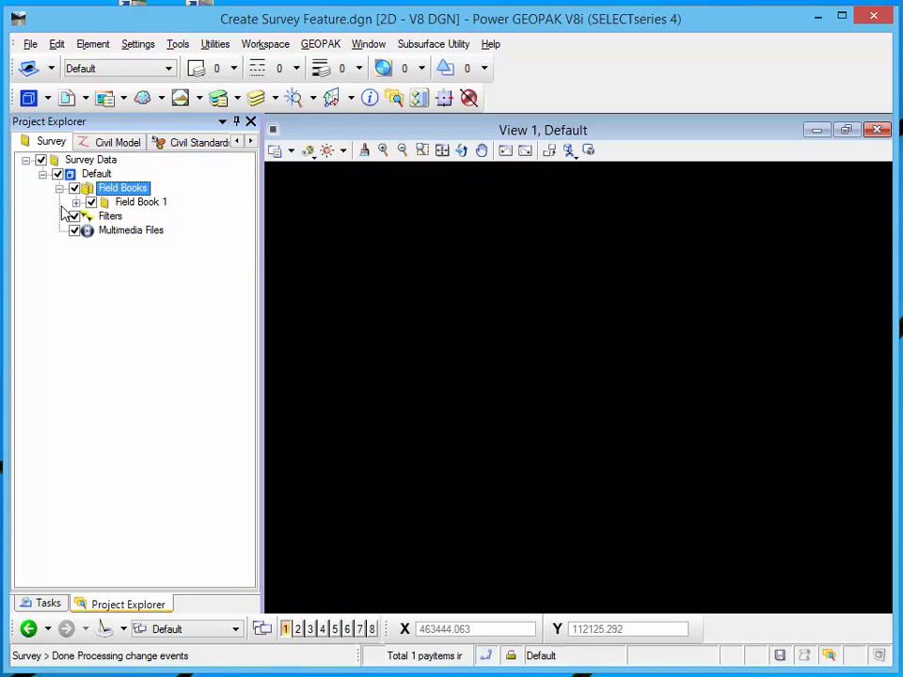
pyautogui.click(75, 203)
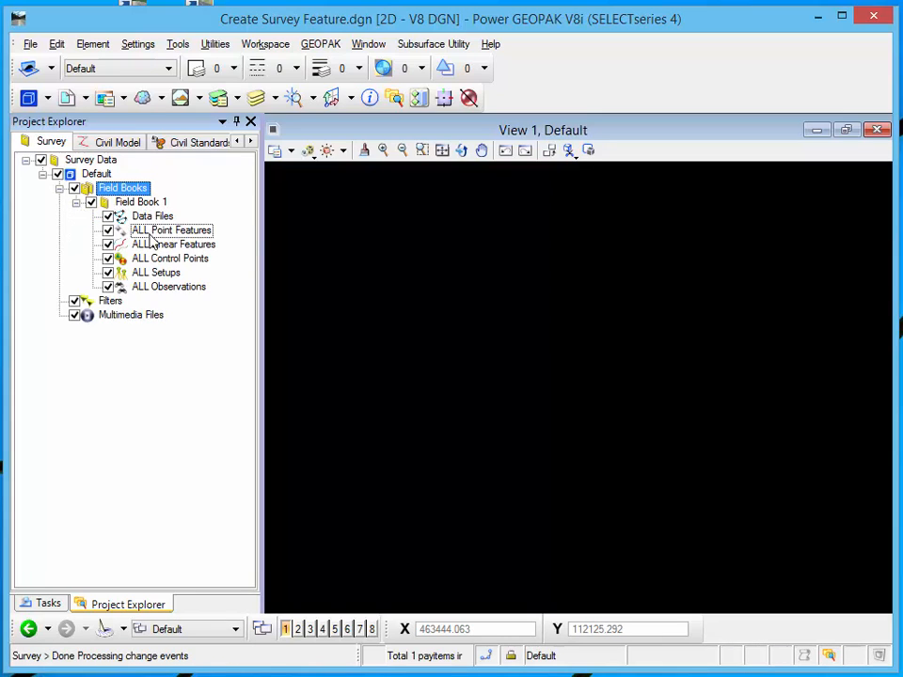
# Load the Create Survey Feature text file into the field book as Comma delimited PtNumNEZCode, reviewing its contents in Notepad before importing.
pyautogui.rightClick(134, 205)
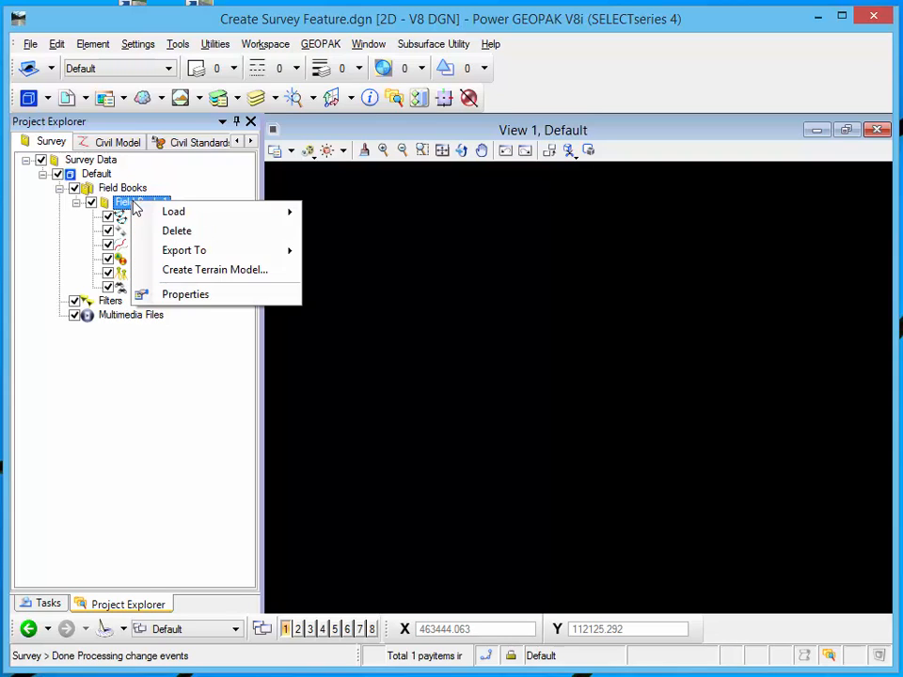
pyautogui.moveTo(171, 211)
pyautogui.click(335, 218)
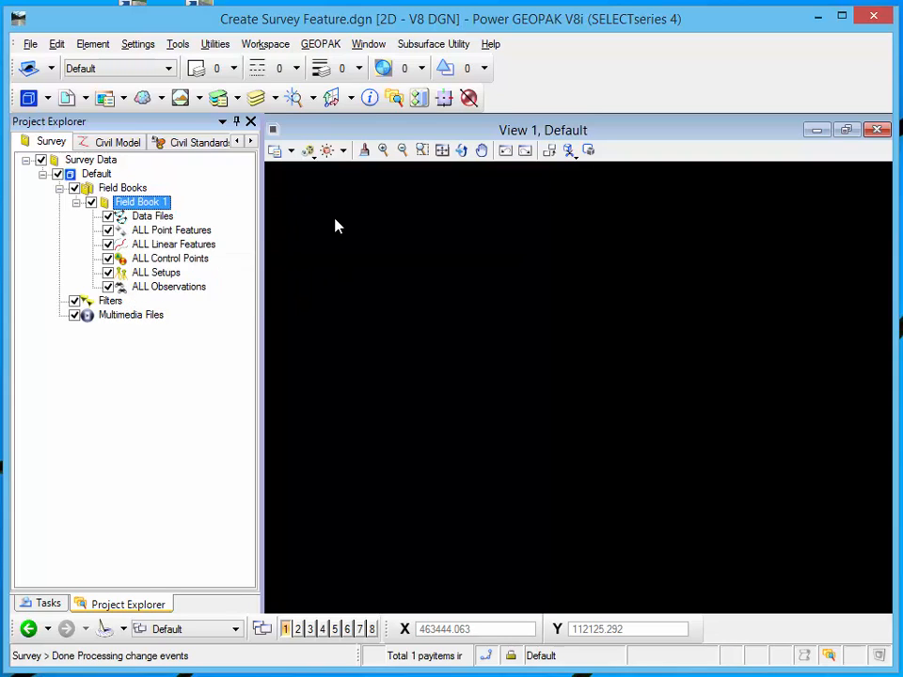
pyautogui.click(826, 455)
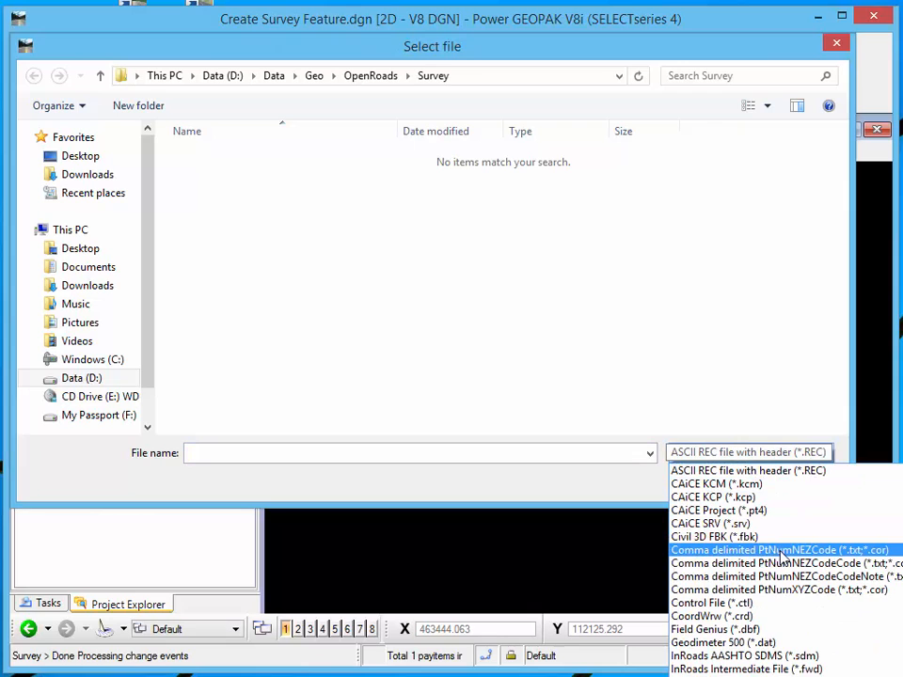
pyautogui.click(782, 551)
pyautogui.click(246, 166)
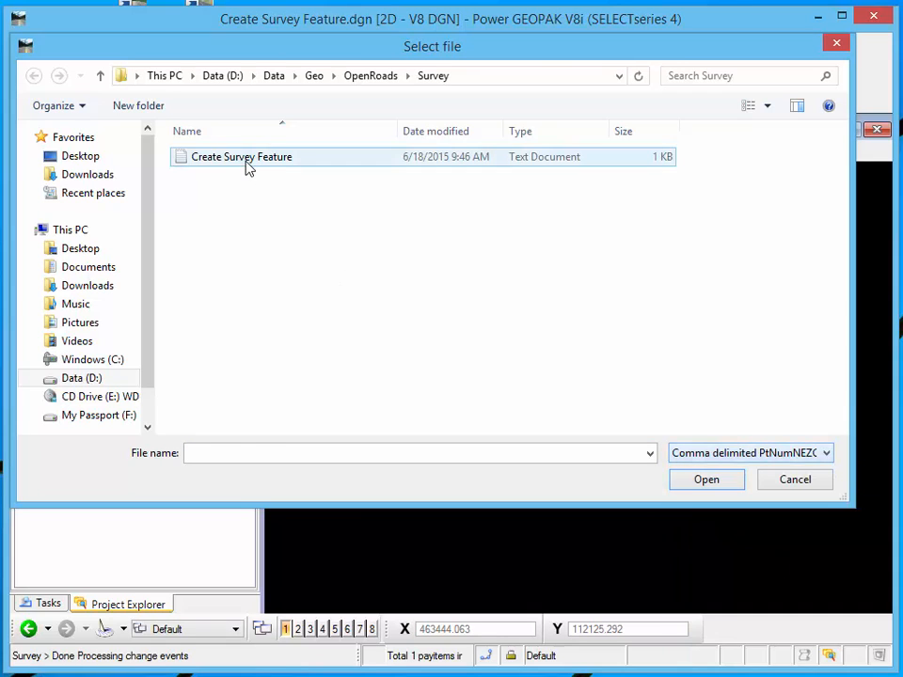
pyautogui.hotkey('alt', 'Tab')
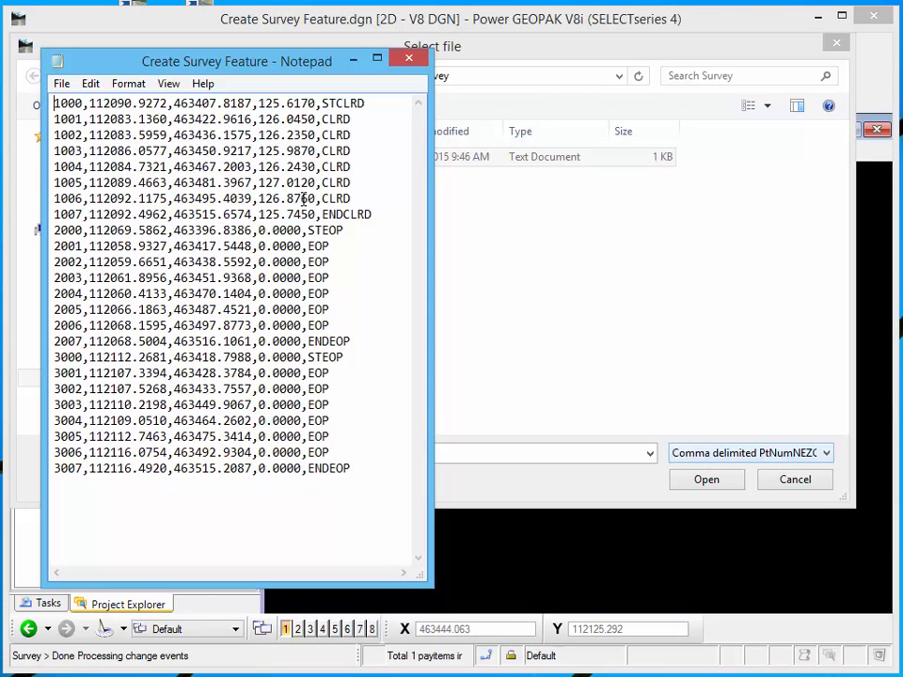
pyautogui.click(350, 60)
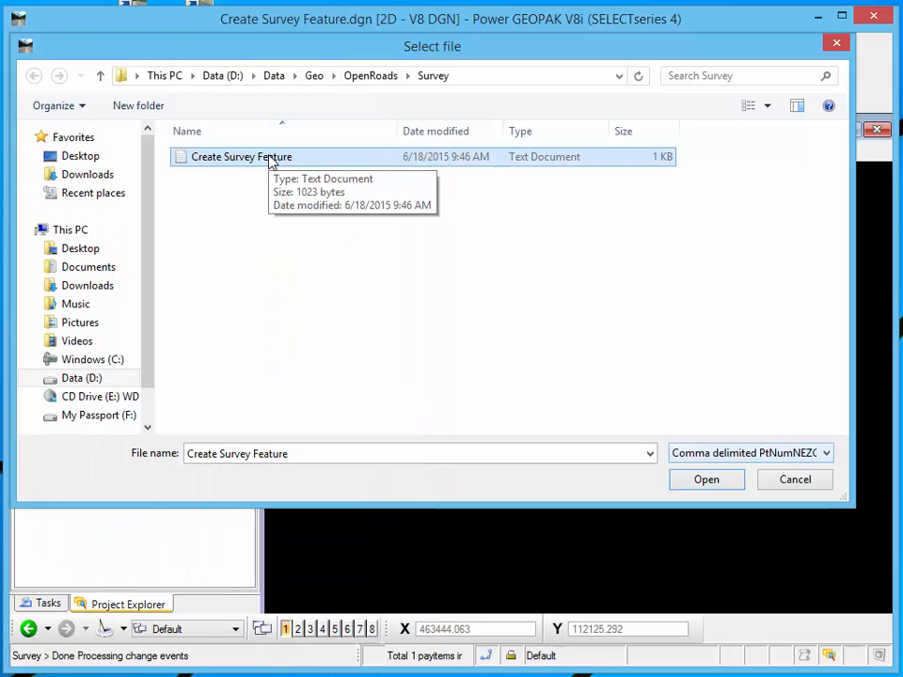
pyautogui.click(706, 482)
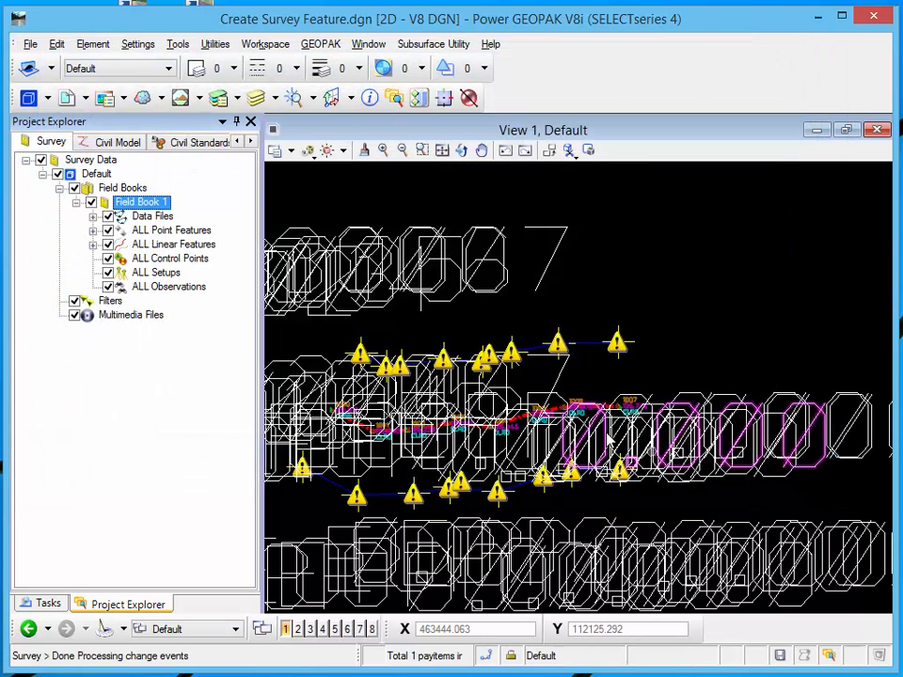
# View the imported survey data as a whole and expand the Point Features of the Create Survey Feature.txt data file.
pyautogui.moveTo(574, 374)
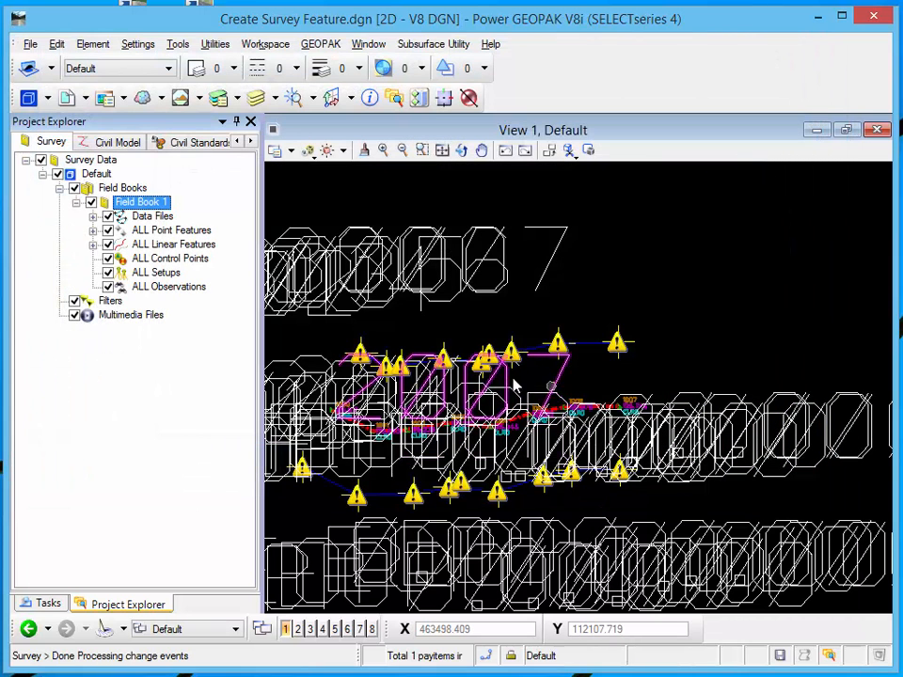
pyautogui.scroll(-2, 590, 389)
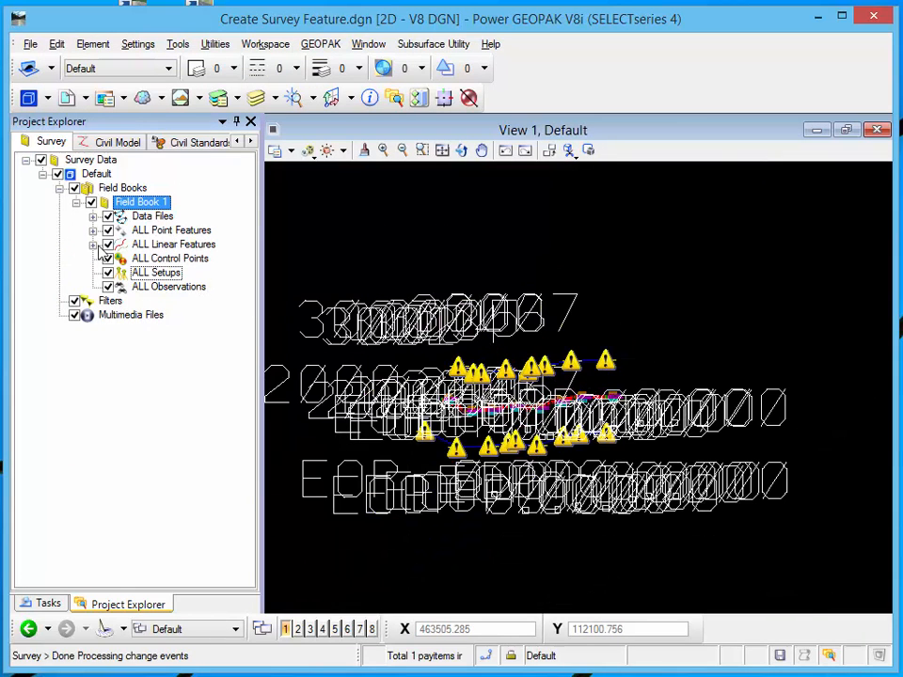
pyautogui.click(92, 216)
pyautogui.click(109, 231)
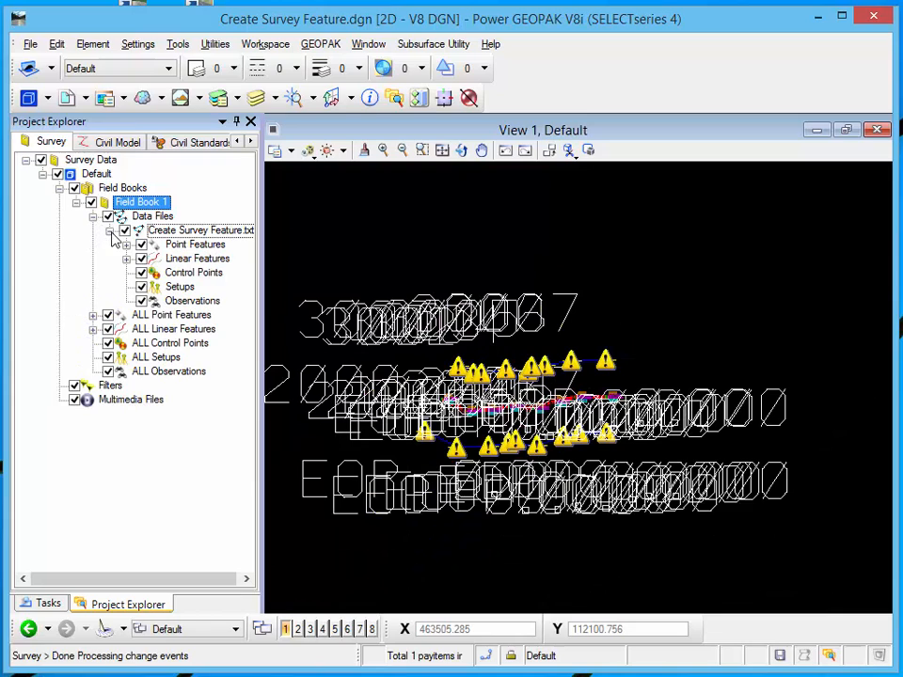
pyautogui.click(126, 245)
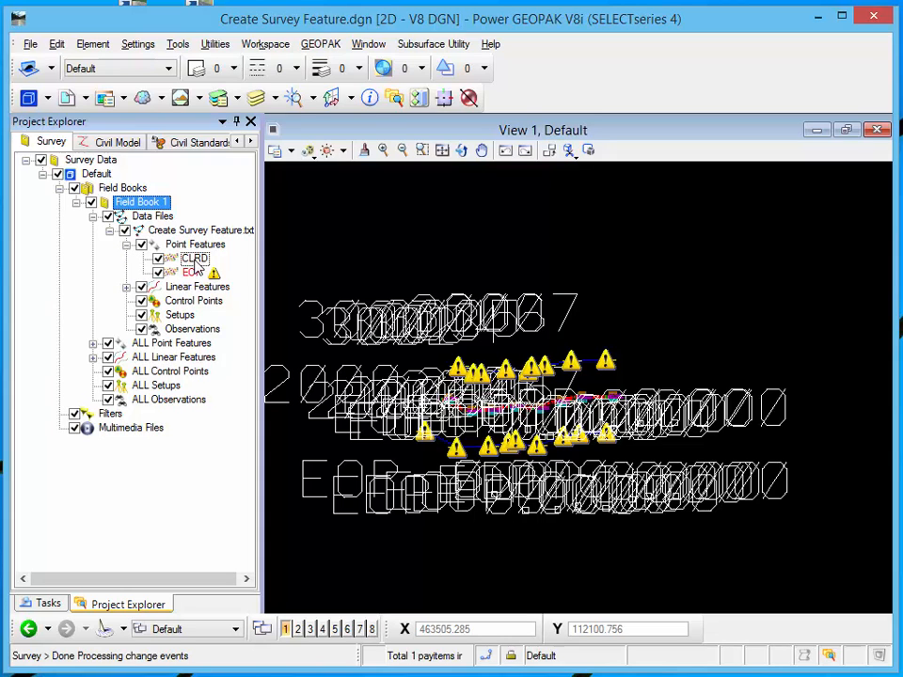
# Inspect the properties of the CLRD linear feature near point 1002 and turn off the display of the EOP point features.
pyautogui.scroll(5, 519, 422)
pyautogui.scroll(3, 506, 433)
pyautogui.moveTo(534, 428)
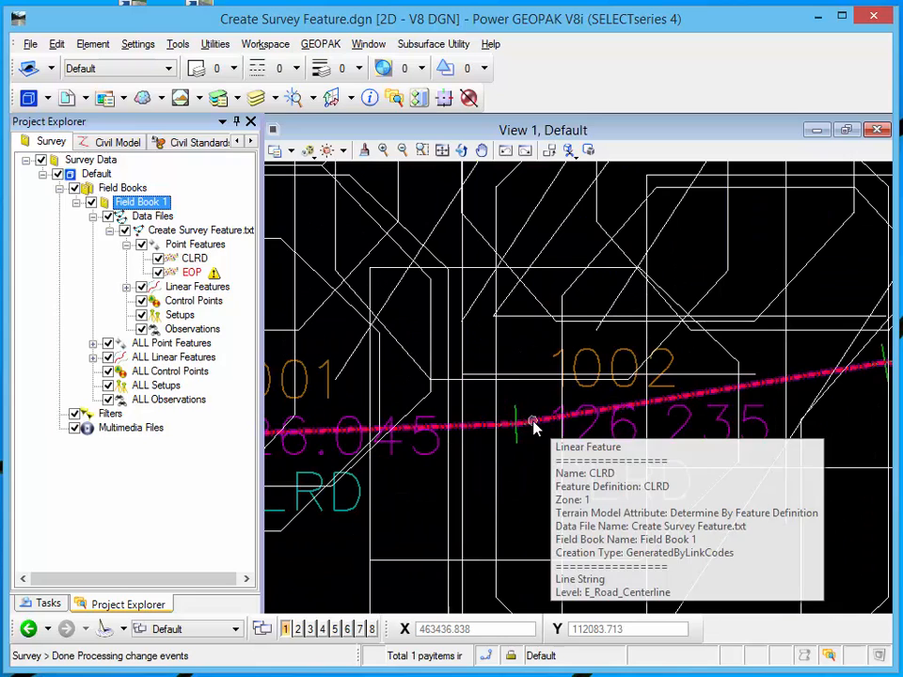
pyautogui.click(158, 273)
pyautogui.scroll(-4, 522, 440)
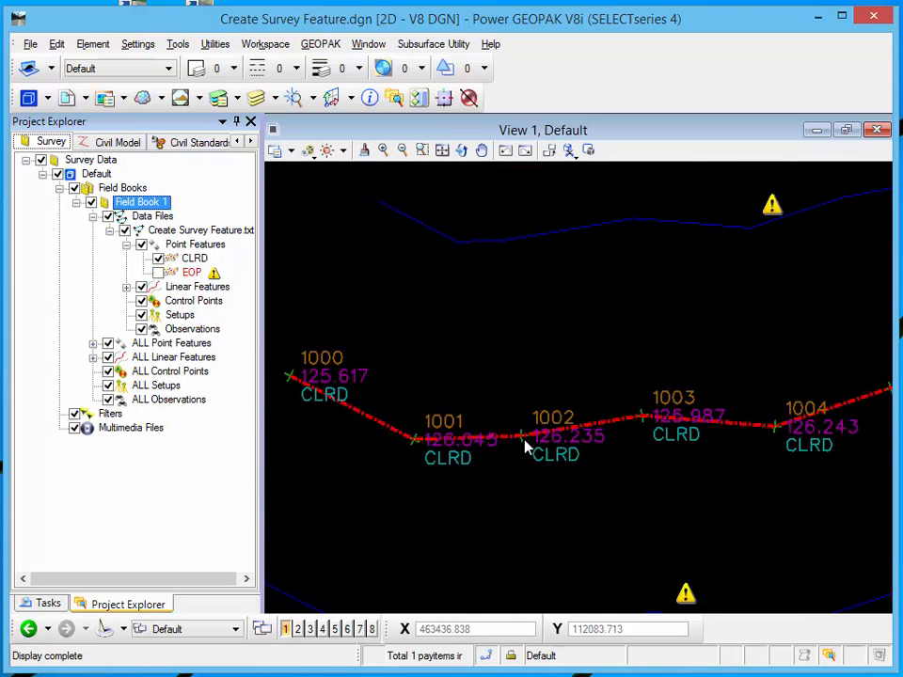